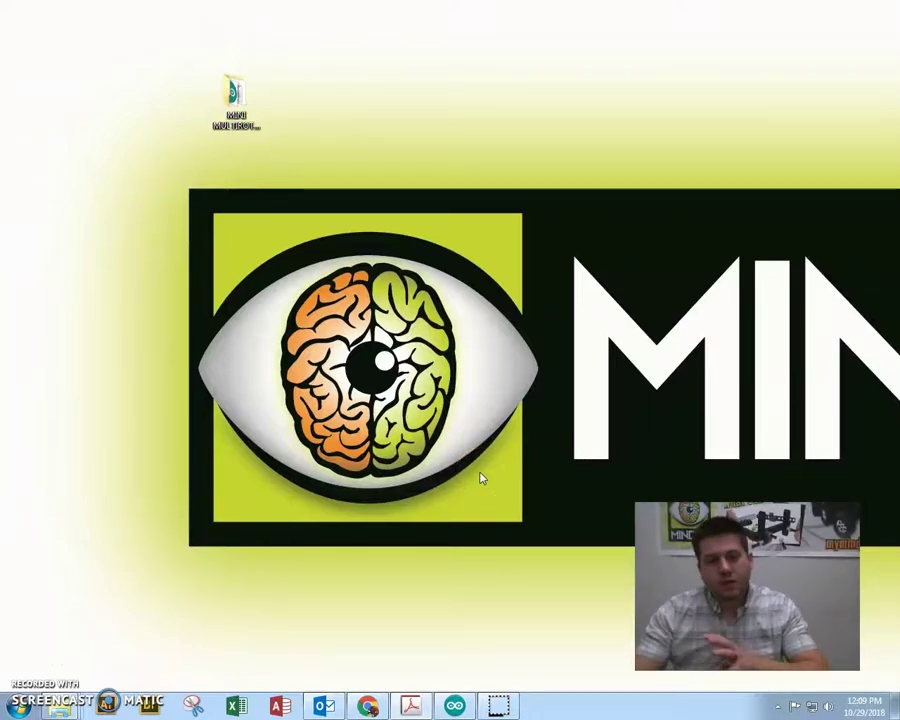
Open the MINI MULTIROTOR UAV CKE-M305-001 folder from the desktop
left_click(481, 462)
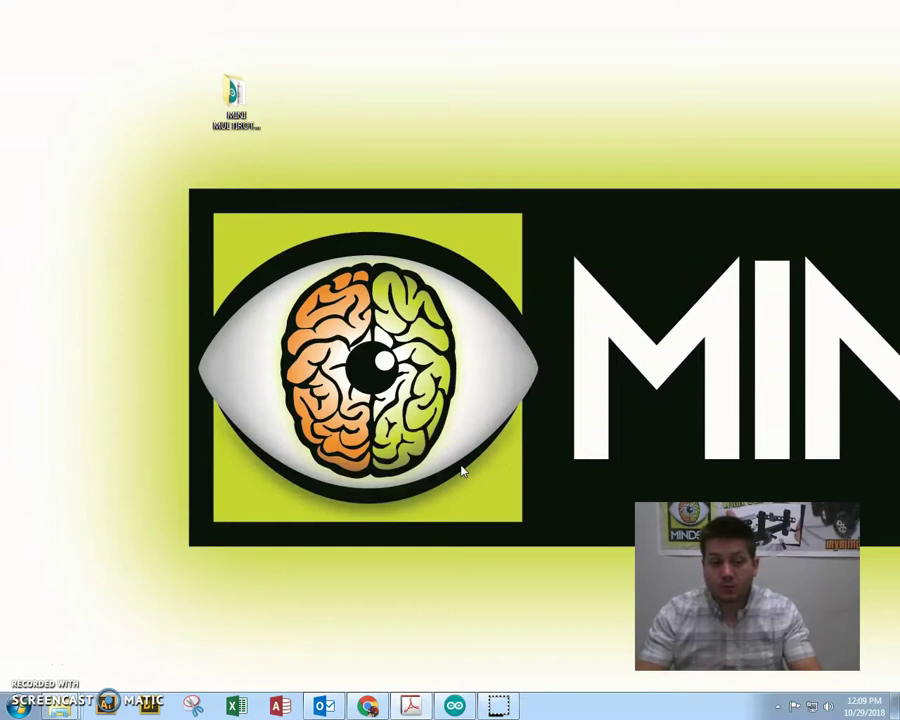
left_click(506, 442)
left_click(237, 103)
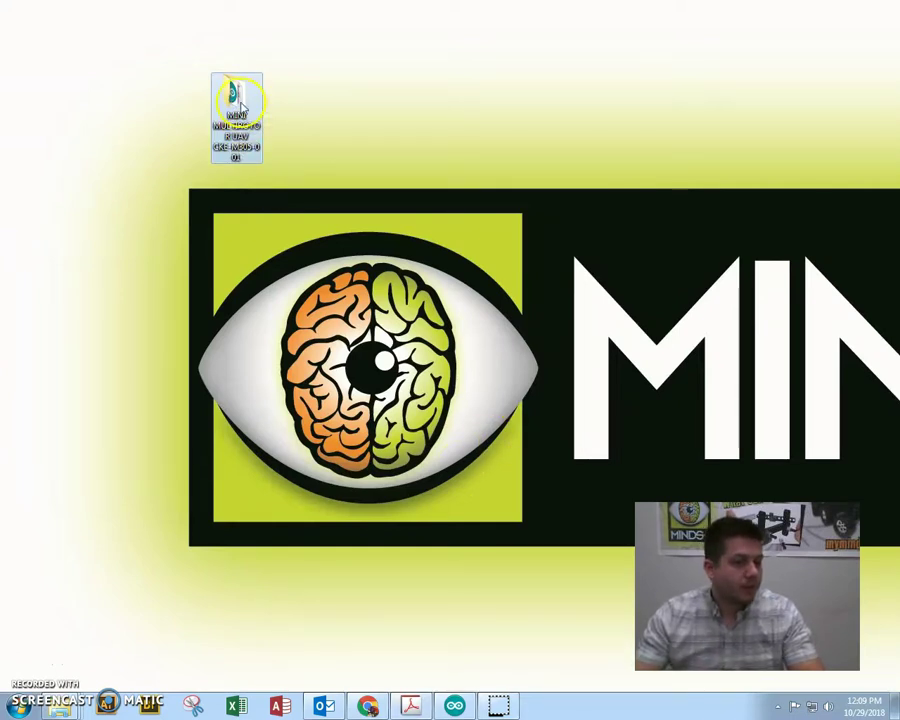
double_click(238, 104)
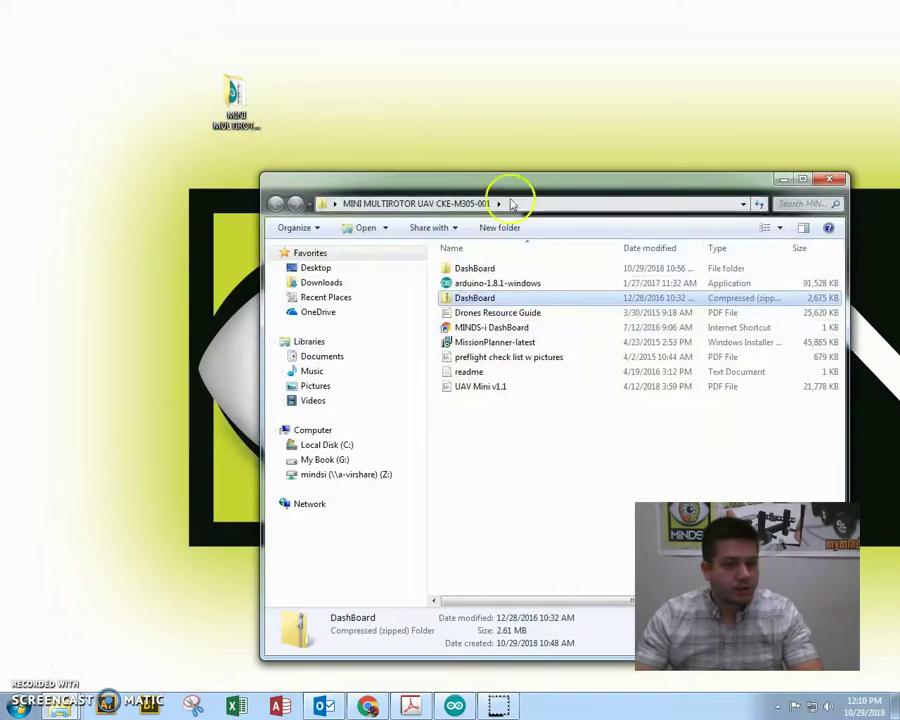
left_click_drag(510, 196, 457, 184)
Extract the DashBoard zip archive and open the extracted DashBoard folder
left_click(413, 288)
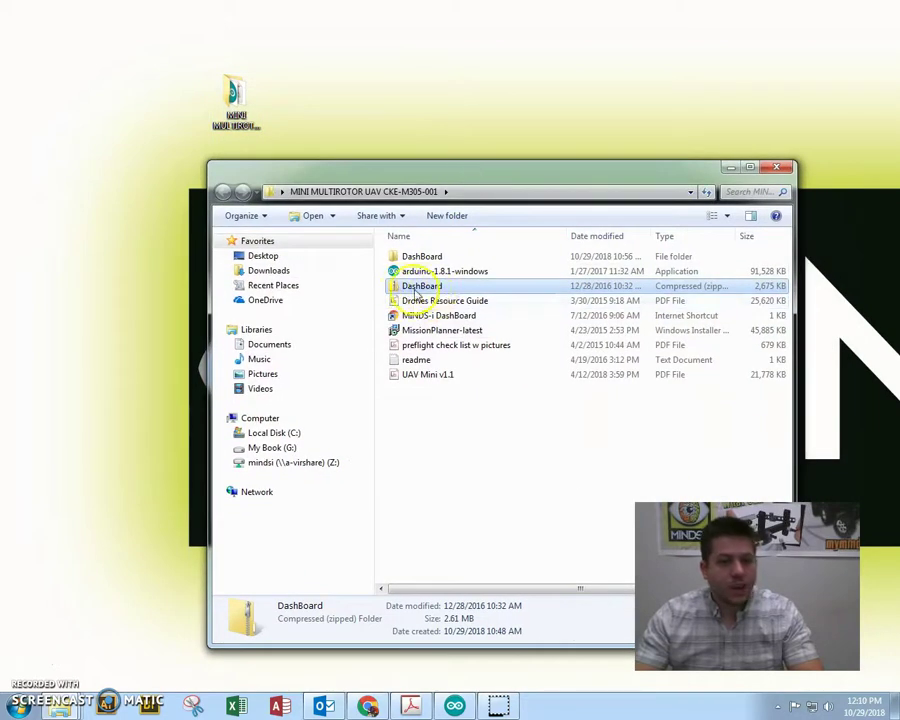
left_click_drag(795, 285, 874, 285)
left_click(415, 288)
right_click(415, 288)
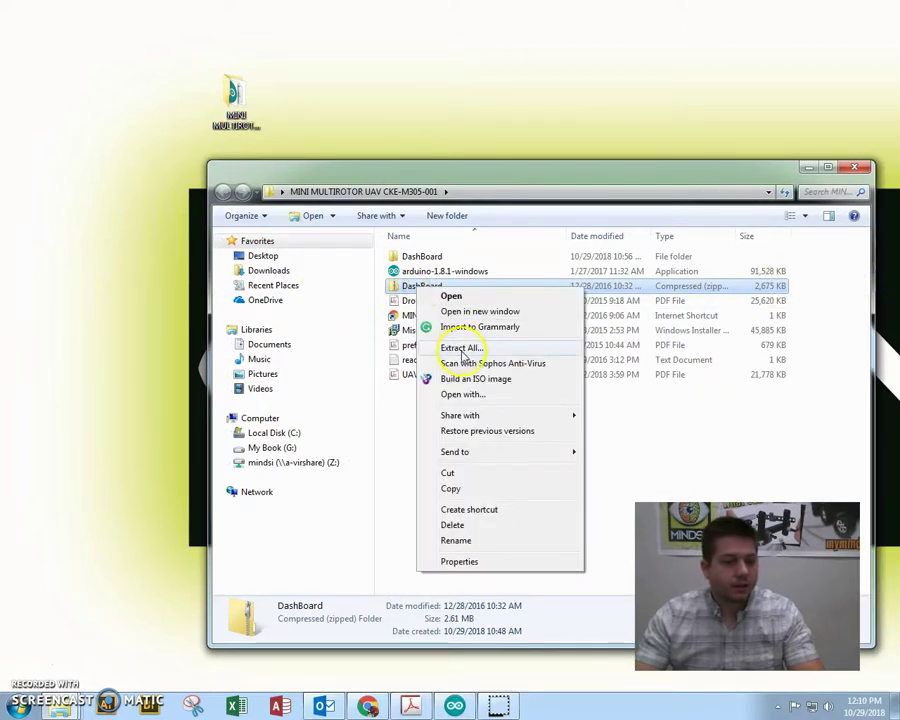
left_click(408, 256)
double_click(412, 256)
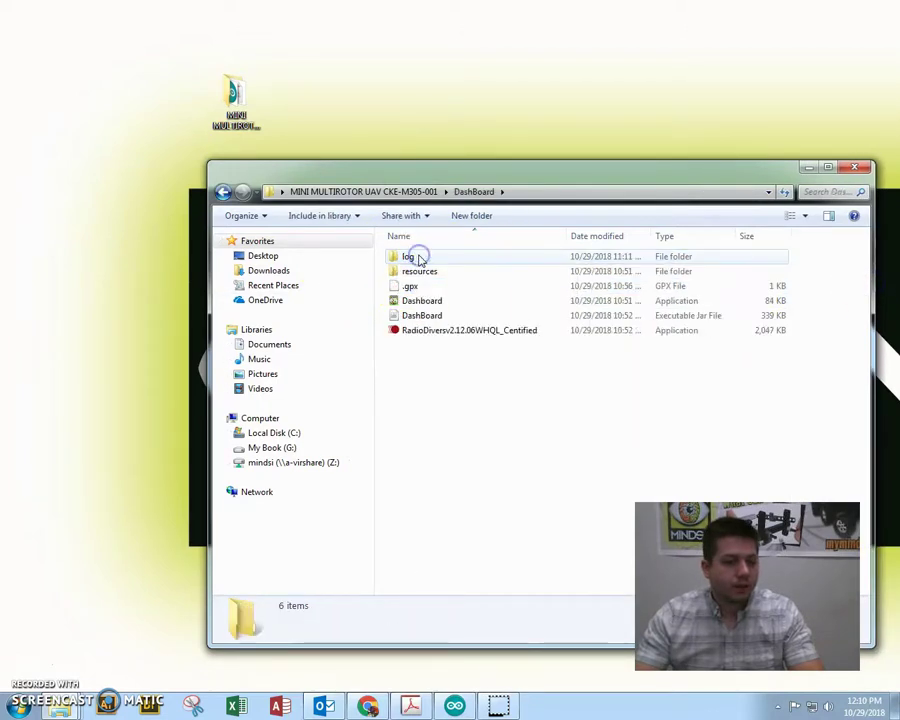
Launch Dashboard.exe, allow it past the security warning, and maximize its window
double_click(420, 302)
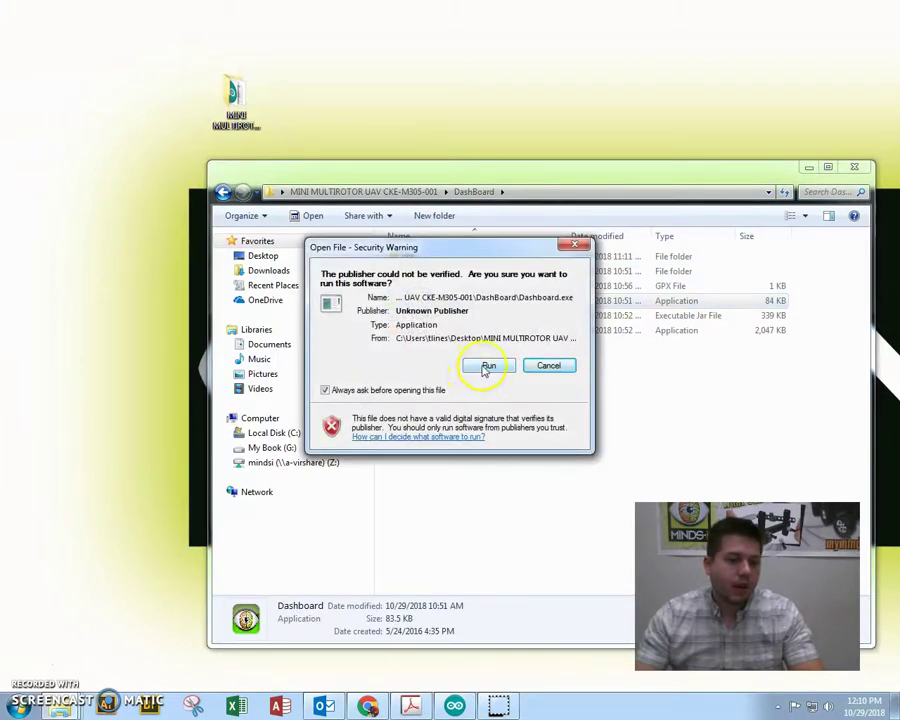
left_click_drag(475, 247, 482, 287)
left_click(498, 407)
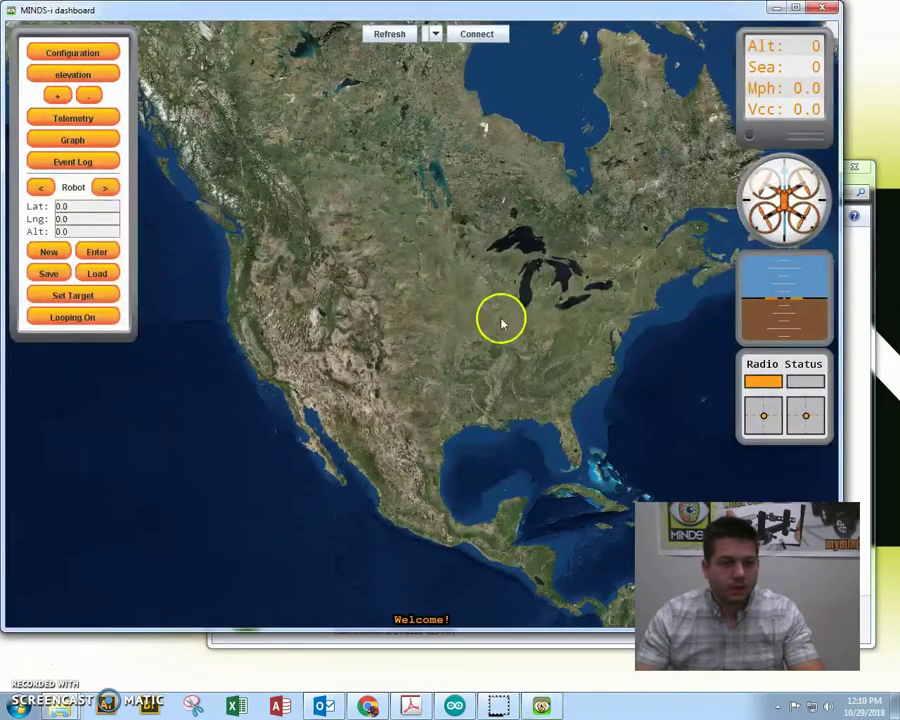
left_click_drag(493, 9, 505, 32)
left_click(807, 34)
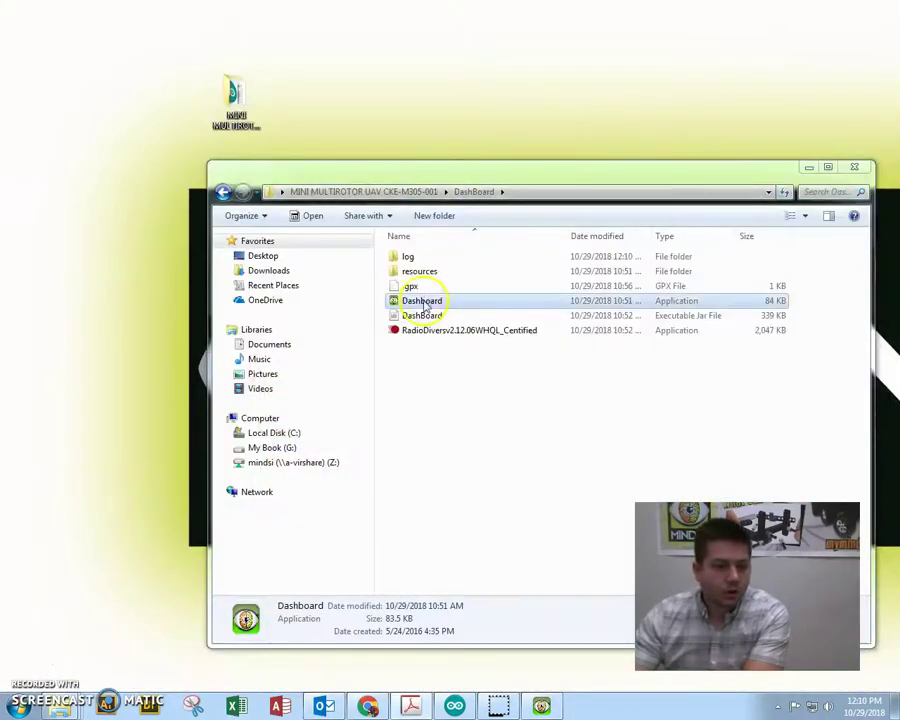
Bring up the UAV Mini v1.1 manual in Acrobat, maximized with page thumbnails shown
left_click(222, 192)
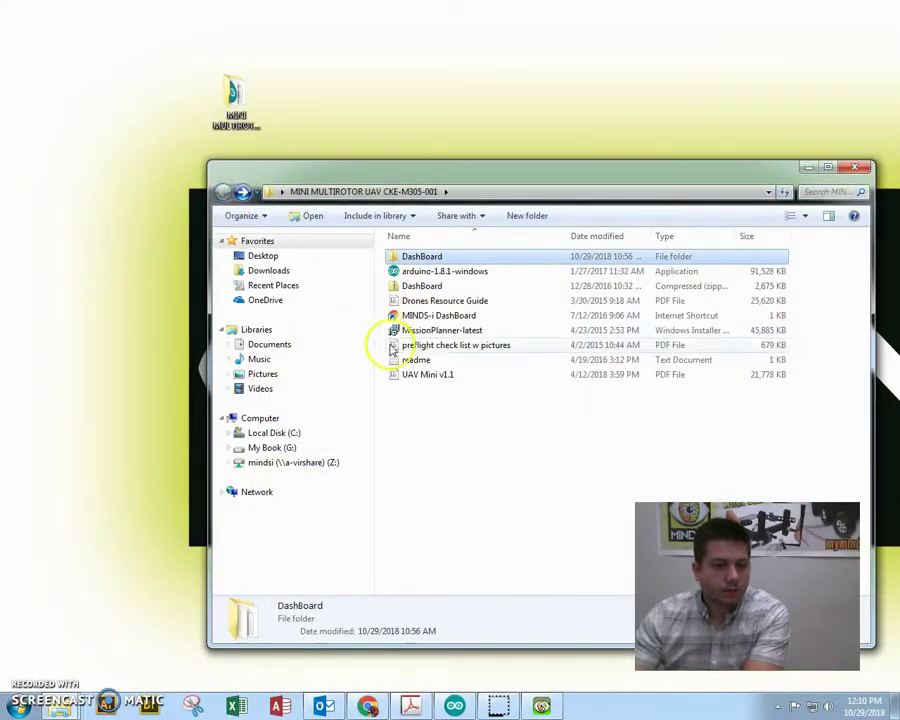
left_click(425, 377)
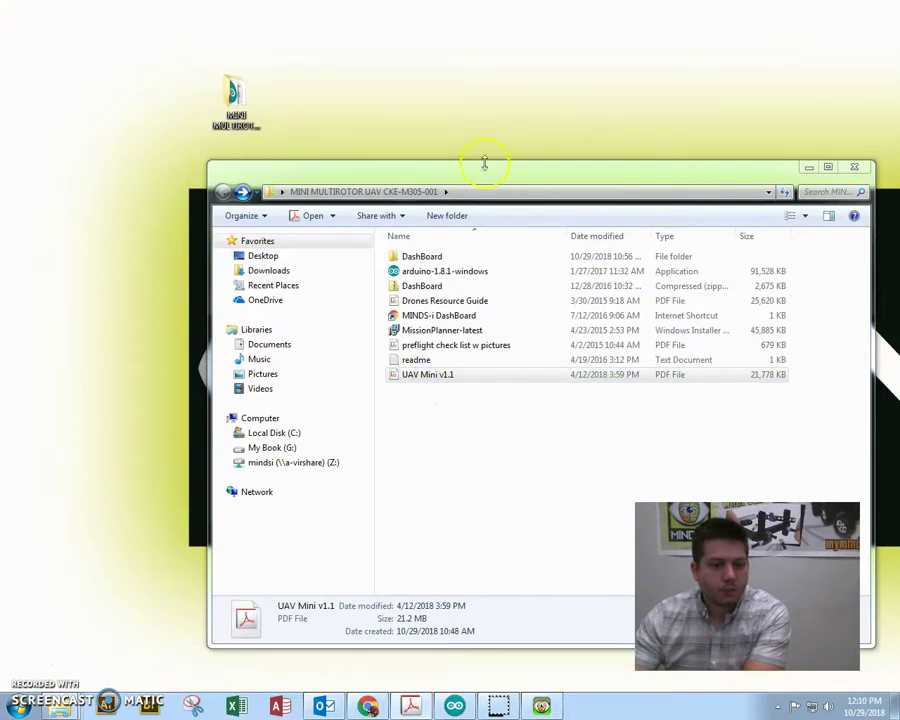
left_click_drag(541, 177, 482, 135)
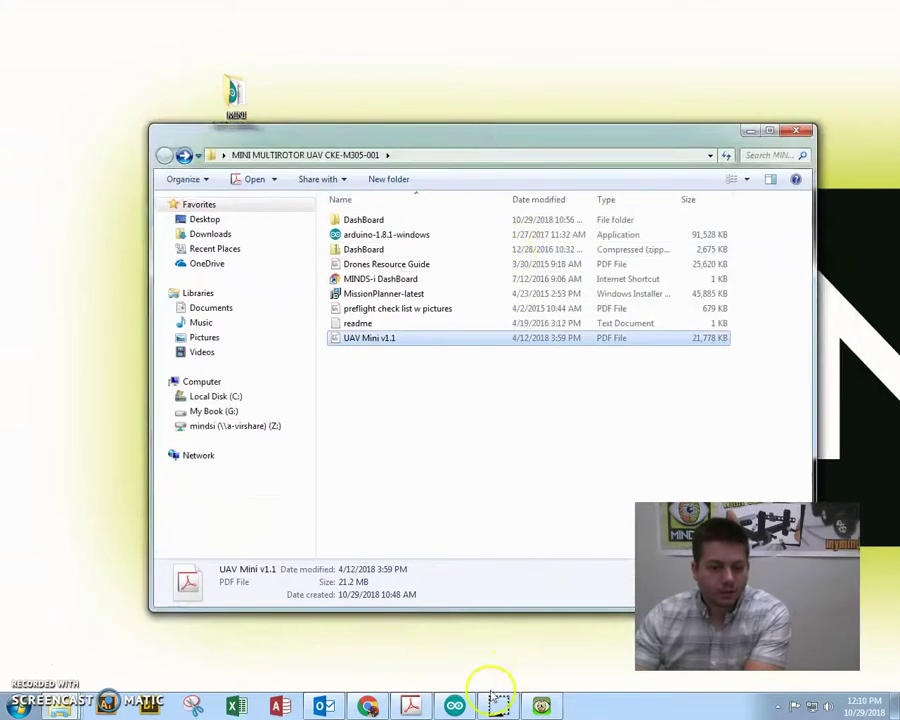
left_click(410, 706)
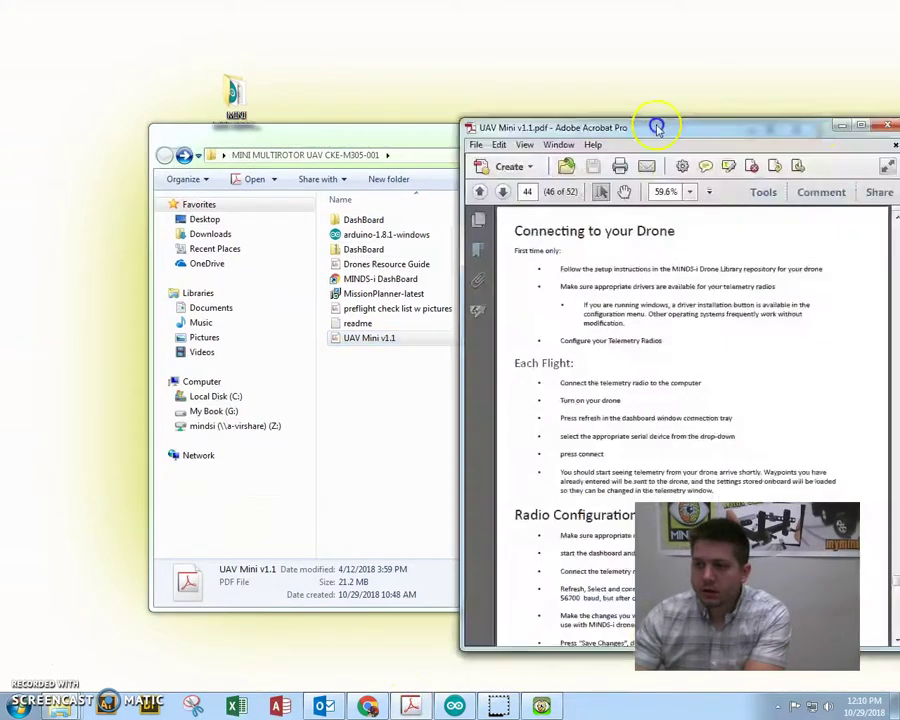
left_click_drag(653, 120, 245, 4)
left_click_drag(893, 600, 877, 73)
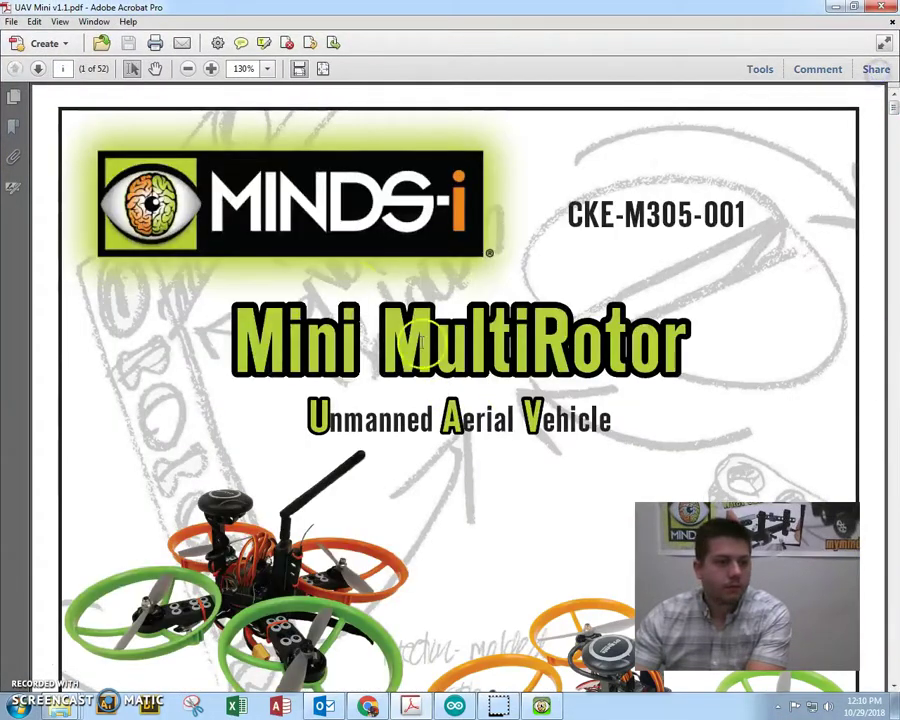
left_click(12, 97)
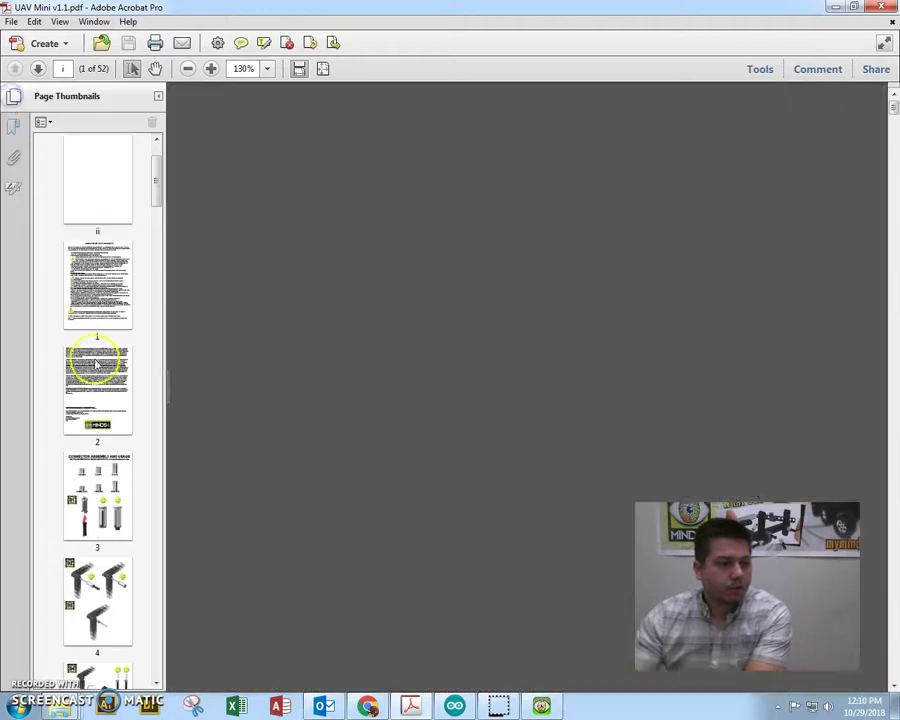
left_click_drag(158, 176, 148, 510)
Browse the manual's dashboard pages 33, 35 and 36 (Waypoint Panel)
left_click(75, 362)
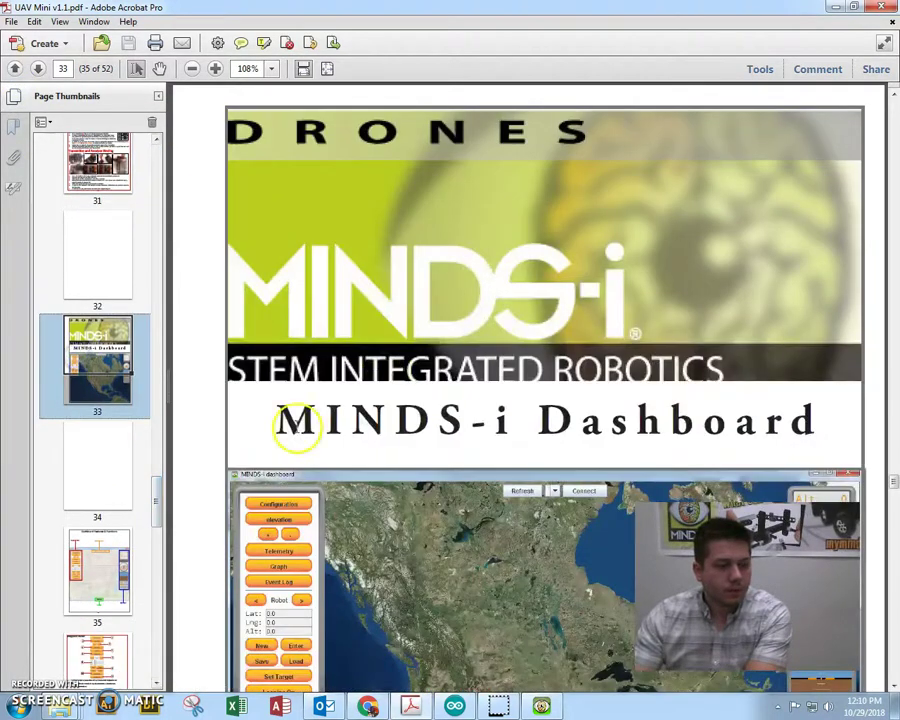
scroll(300, 440, "down", 3)
scroll(300, 440, "down", 3)
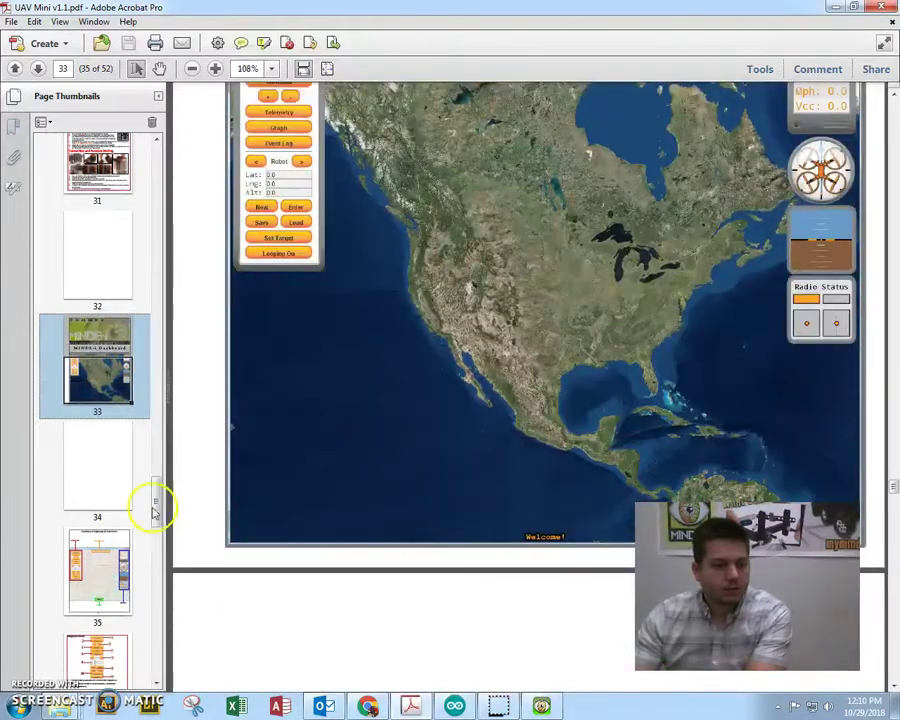
scroll(150, 506, "down", 3)
left_click(97, 270)
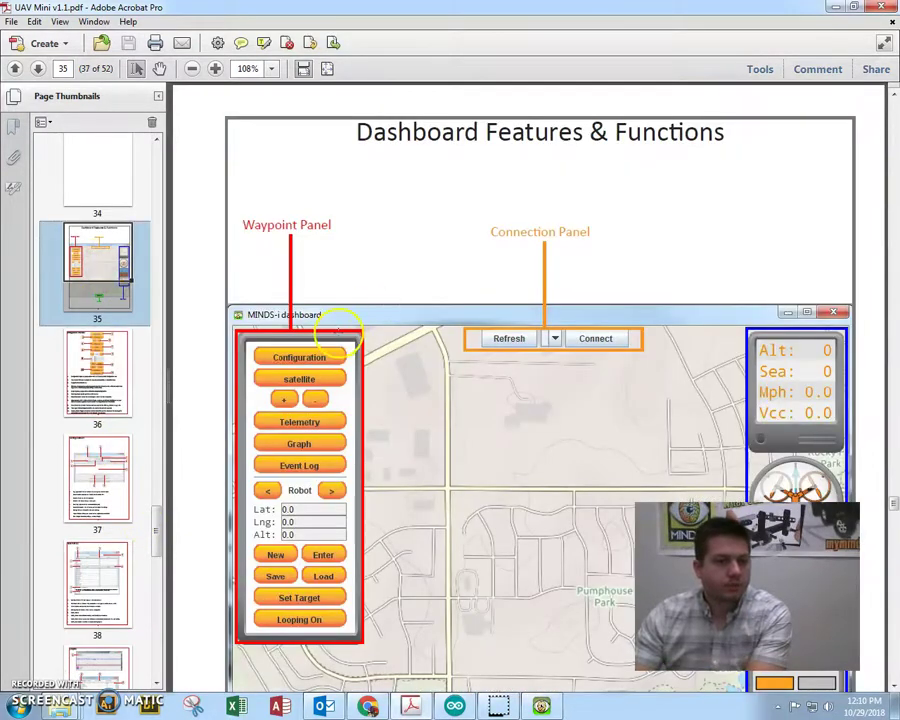
scroll(330, 330, "down", 5)
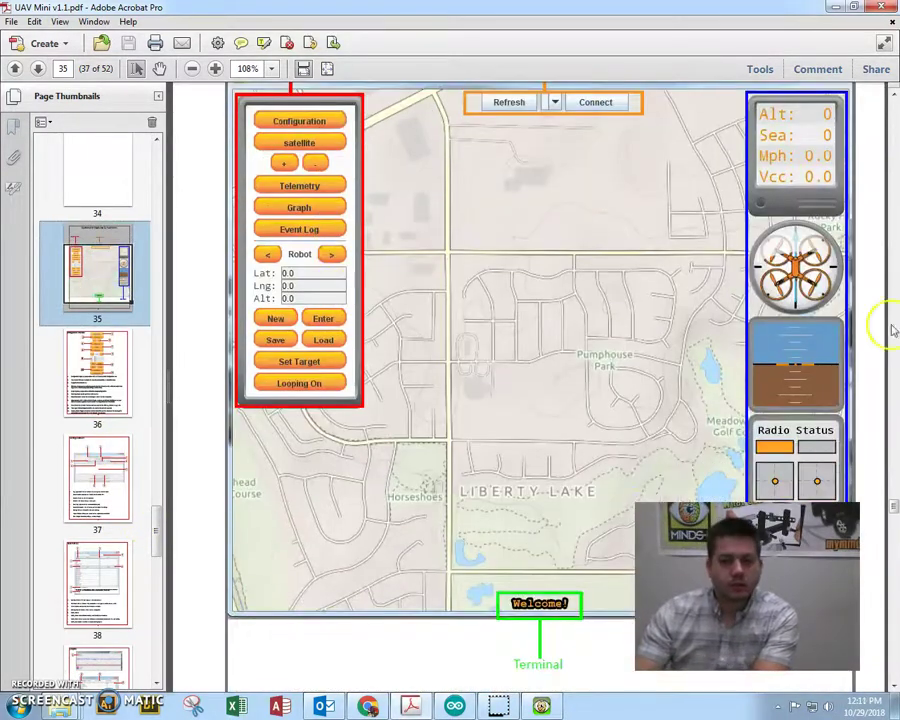
left_click(104, 350)
left_click(103, 268)
Continue through pages 41 and 42 to page 44, Connecting to your Drone
scroll(290, 255, "down", 3)
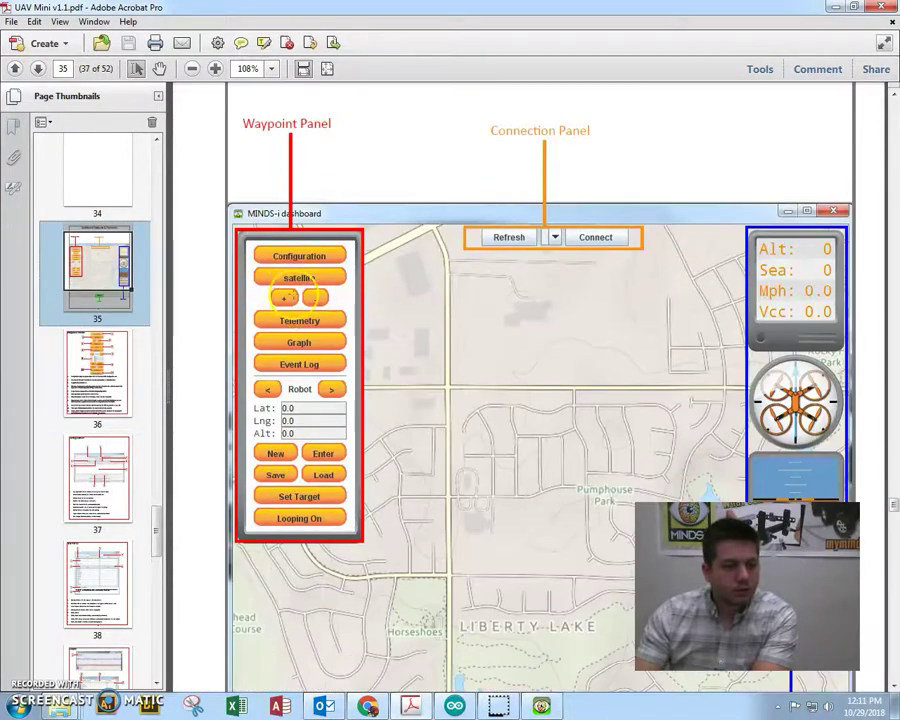
scroll(178, 400, "down", 5)
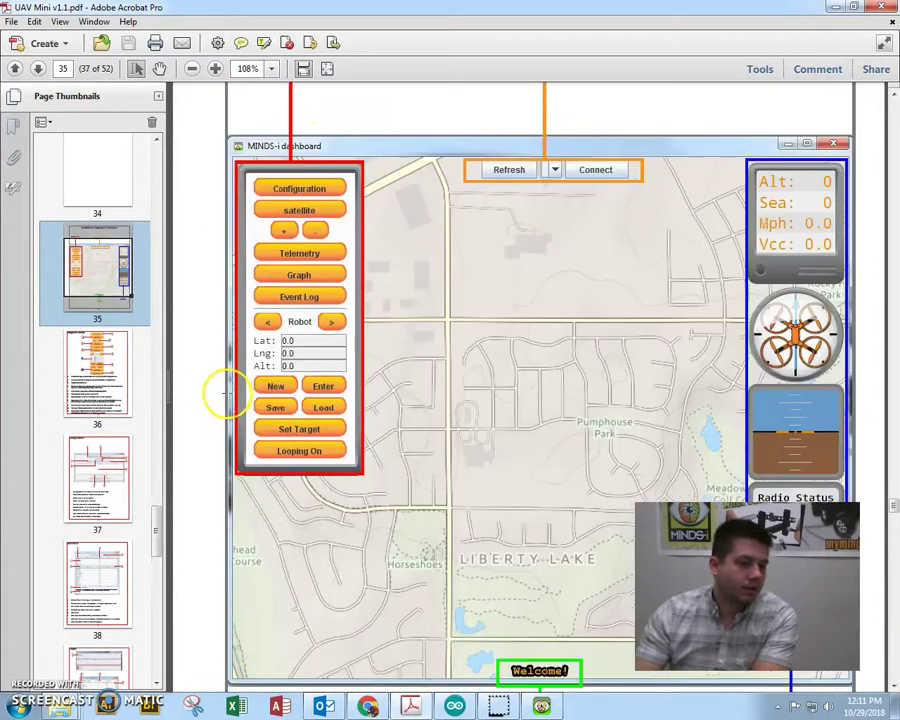
scroll(112, 418, "down", 5)
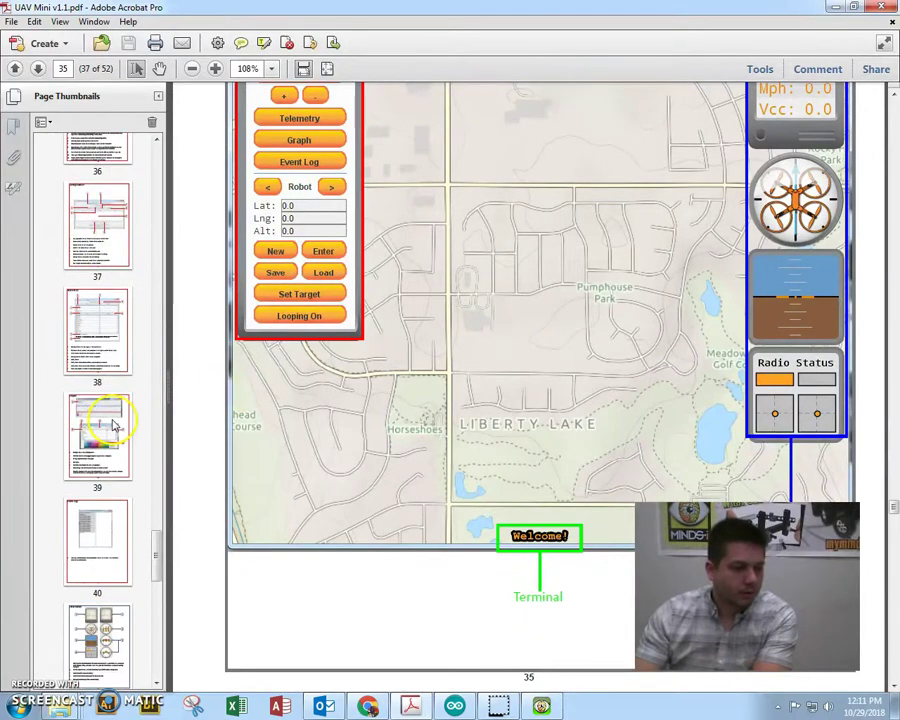
left_click(107, 522)
left_click(110, 476)
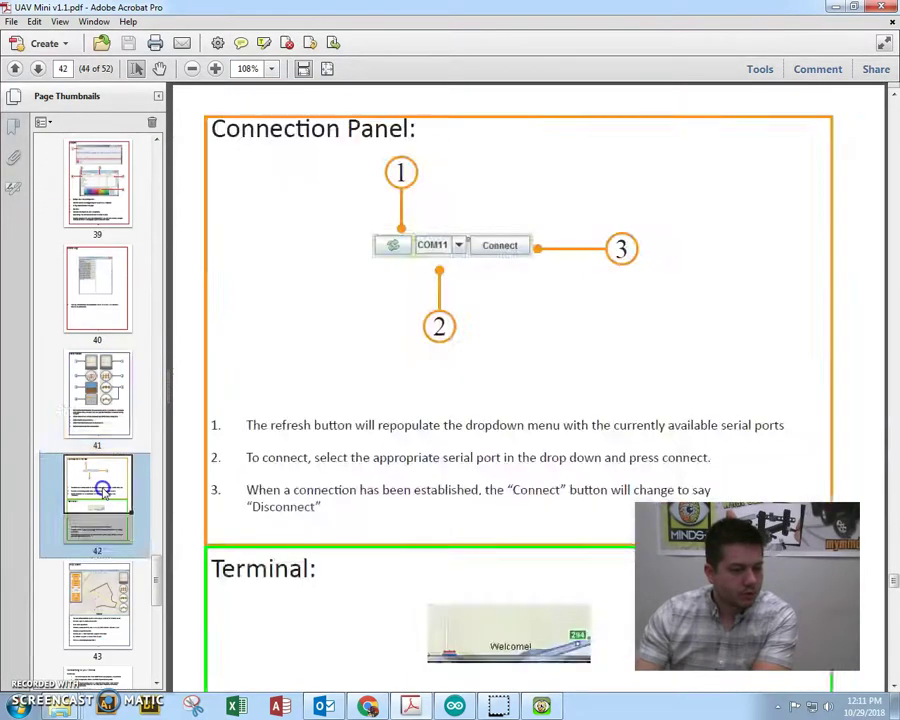
scroll(105, 485, "down", 5)
left_click(104, 442)
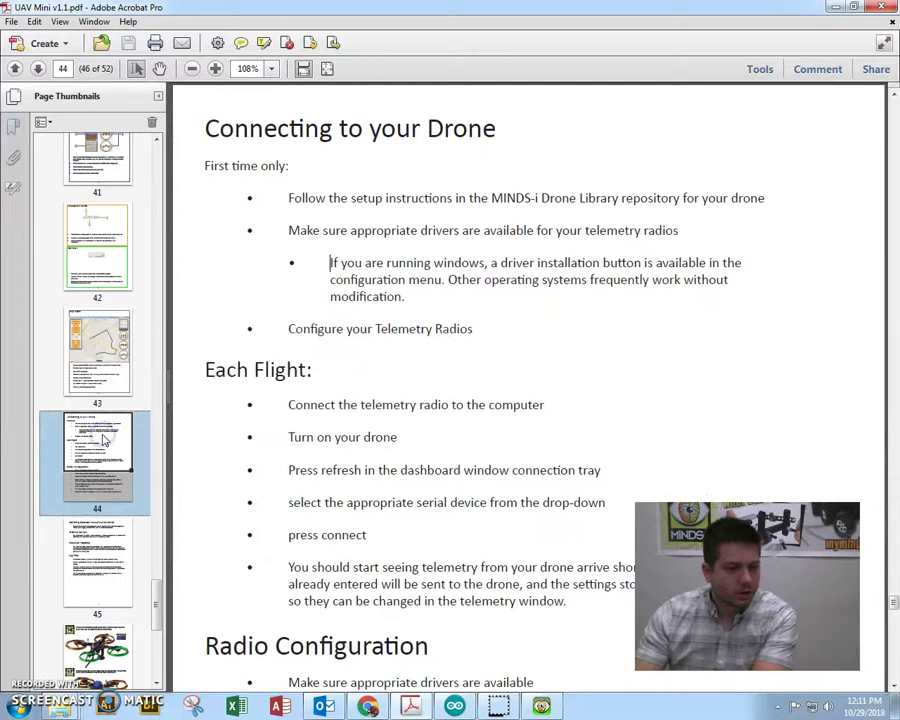
Minimize the manual and folder windows and bring the MINDS-i Dashboard back
left_click(836, 6)
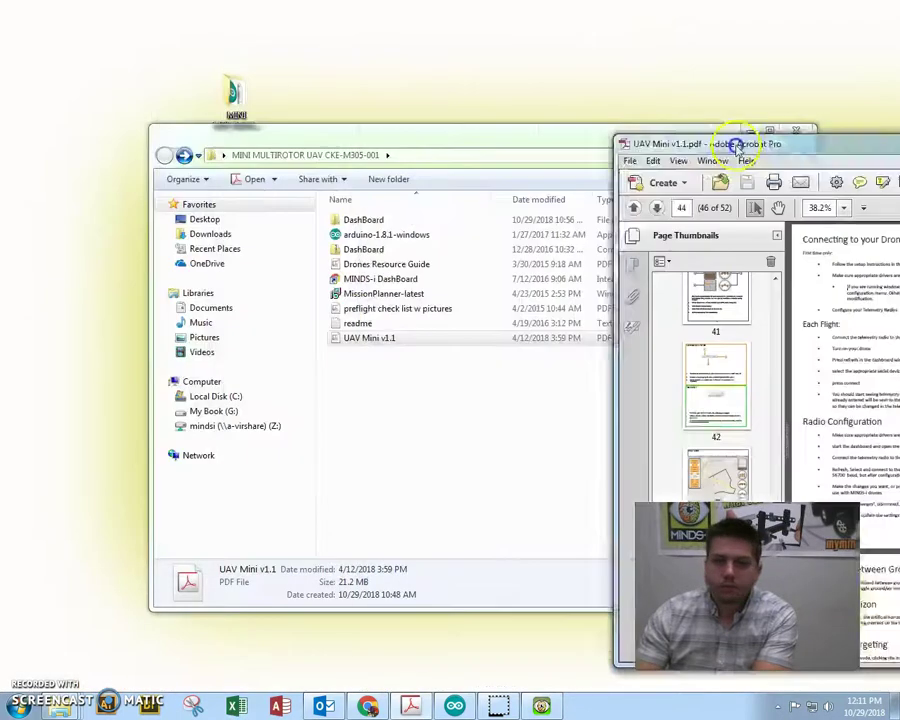
left_click(750, 130)
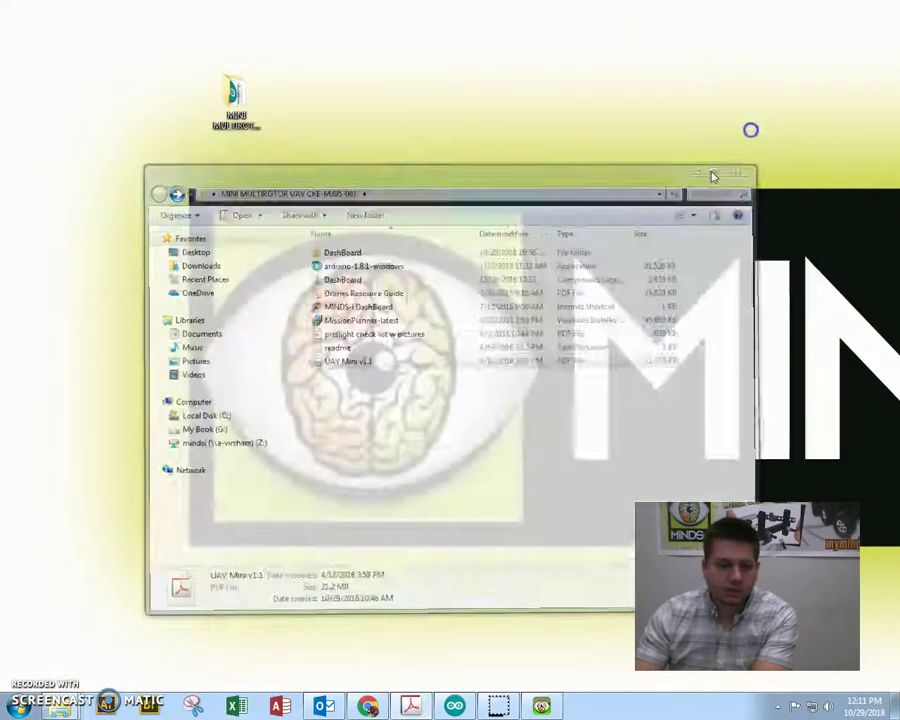
left_click(541, 706)
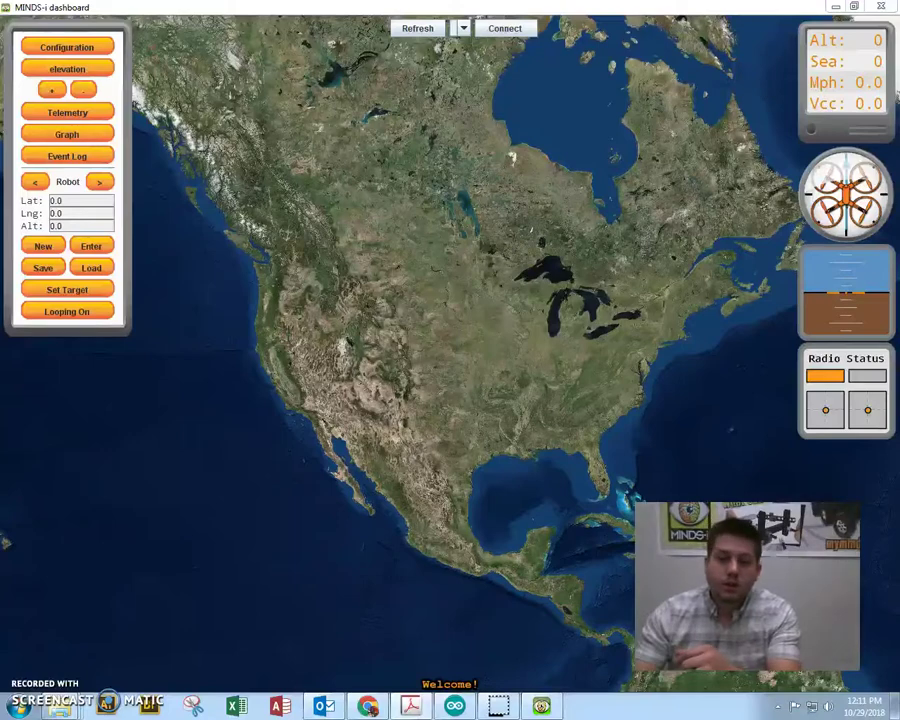
In Configuration, start the FTDI radio driver installer, then close its dialog
left_click(86, 47)
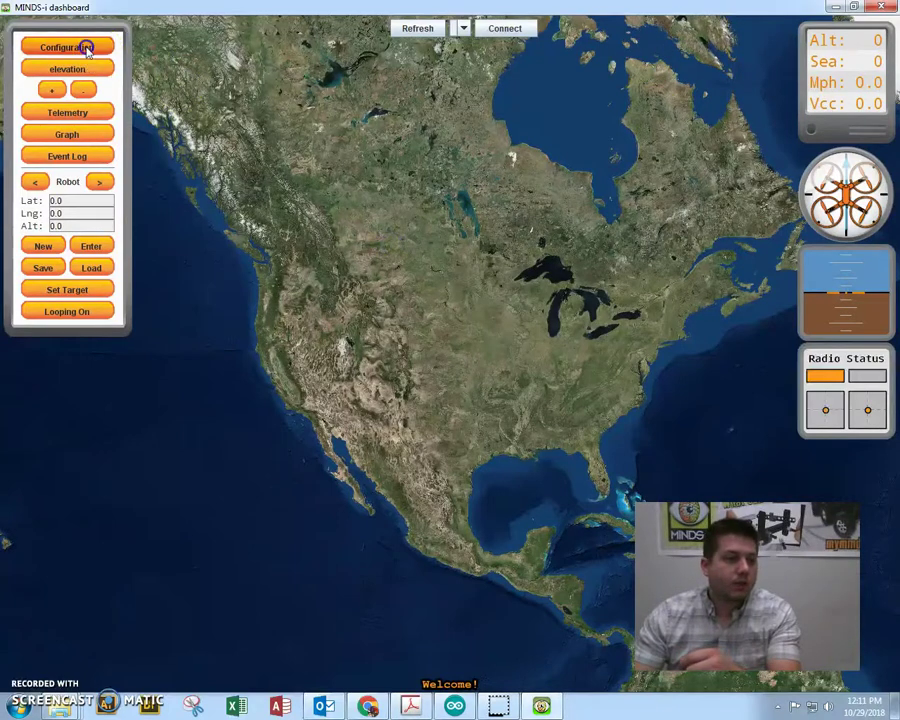
left_click_drag(247, 14, 372, 112)
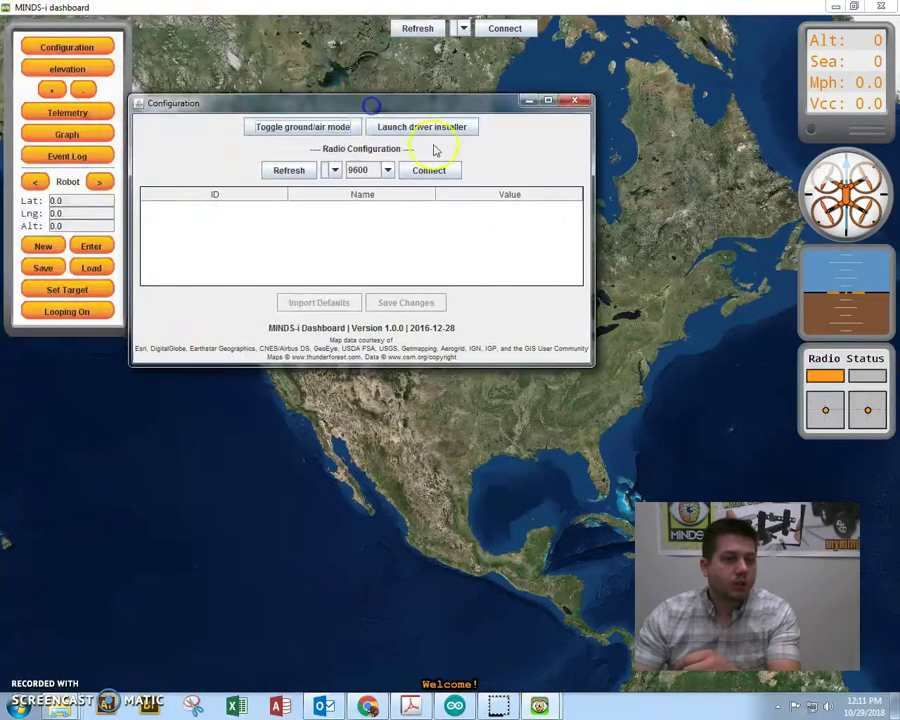
left_click(420, 130)
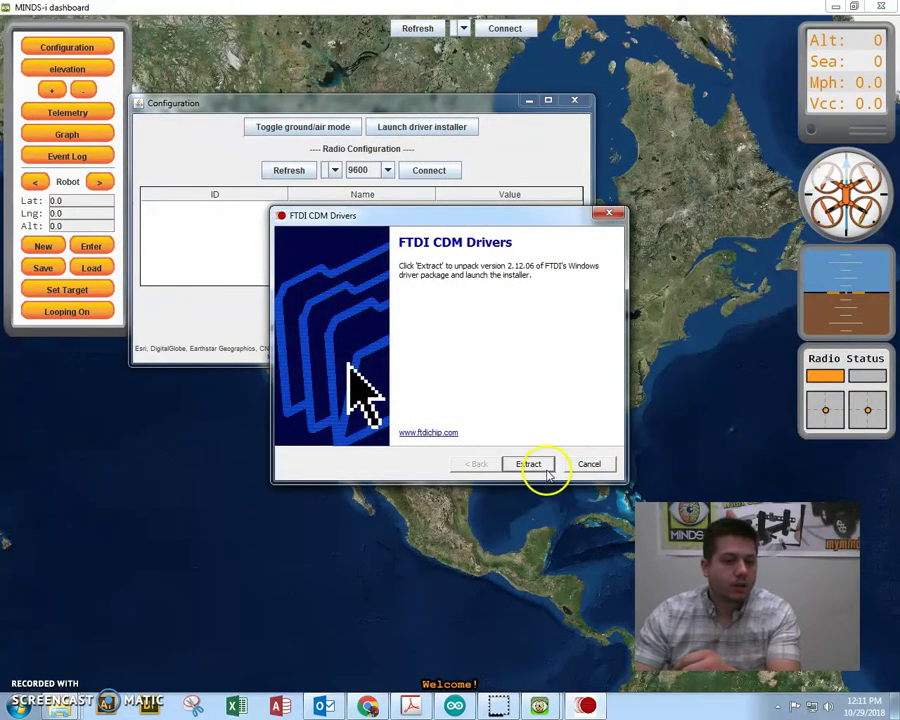
left_click(608, 214)
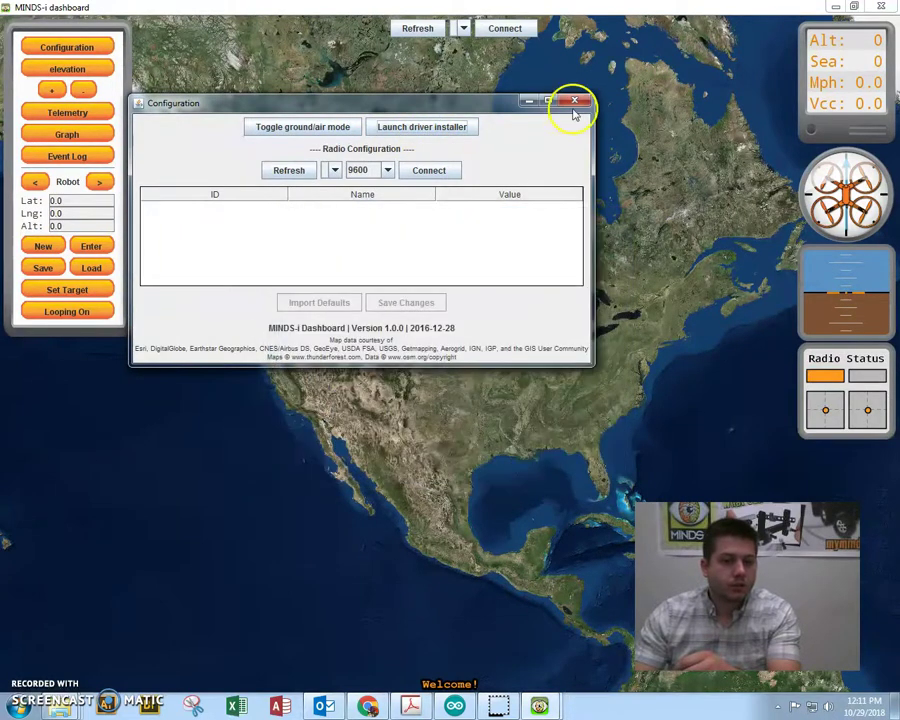
left_click(575, 101)
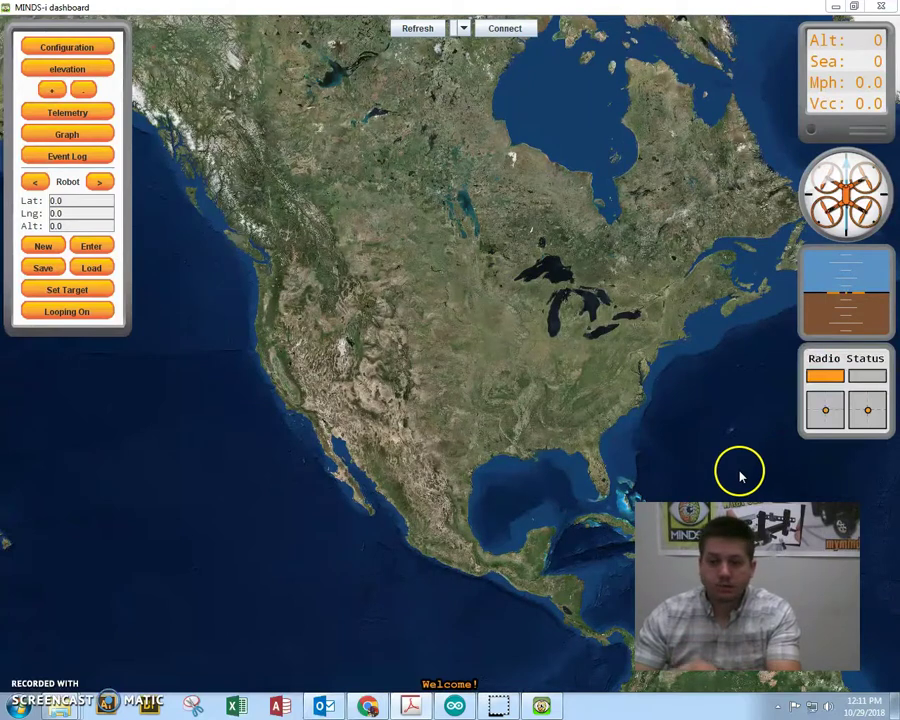
left_click(647, 485)
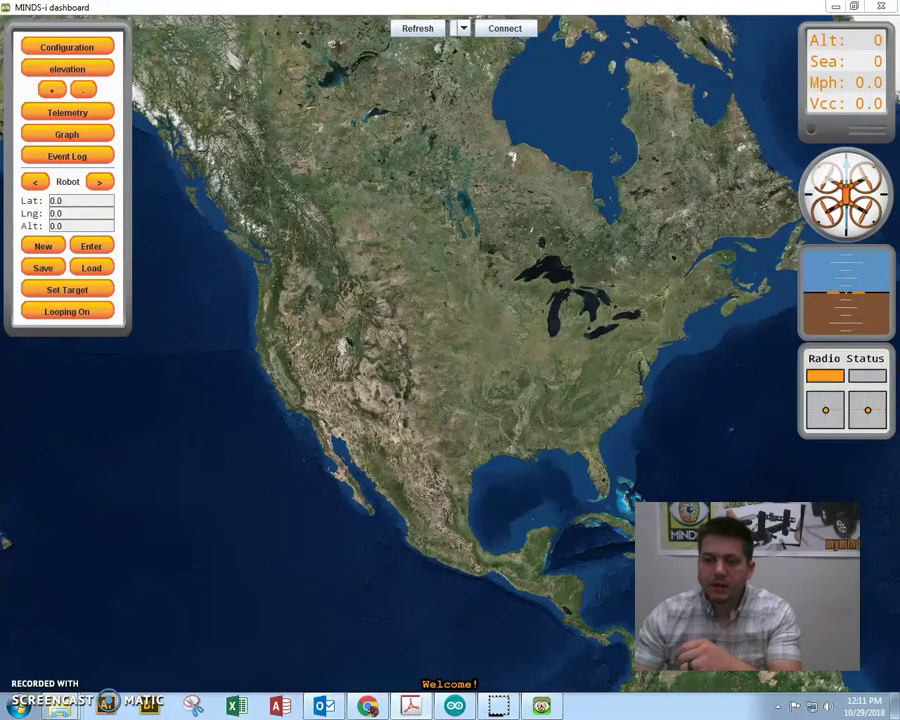
left_click(619, 364)
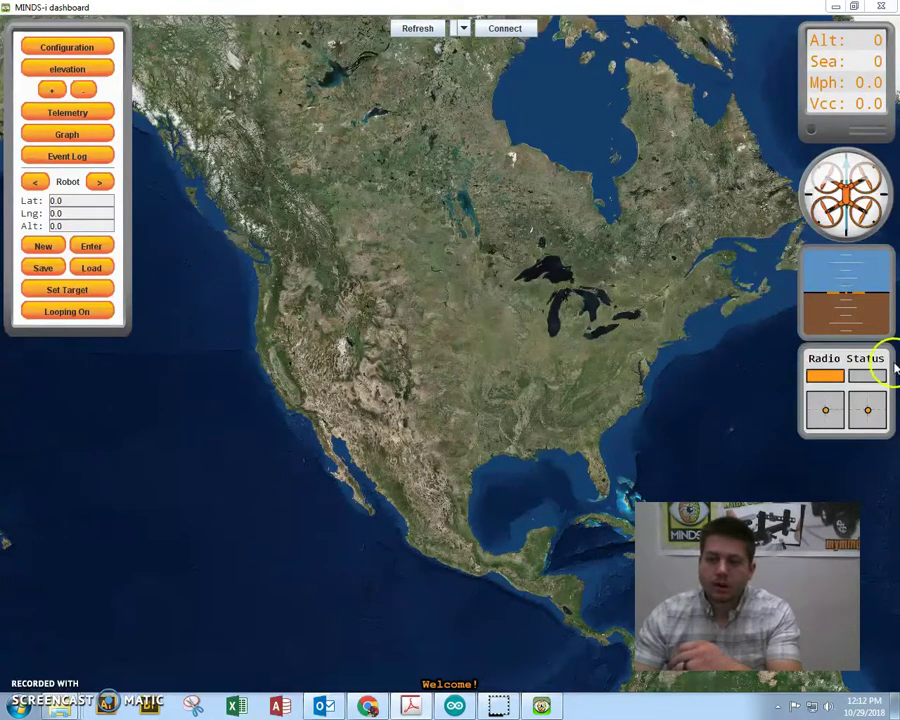
left_click(528, 265)
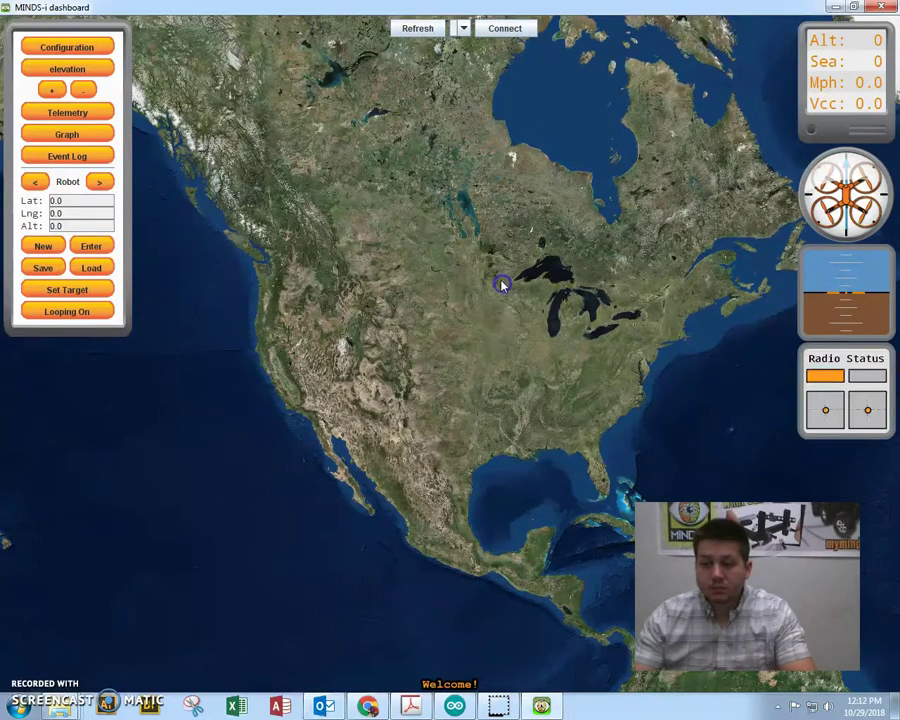
left_click(409, 28)
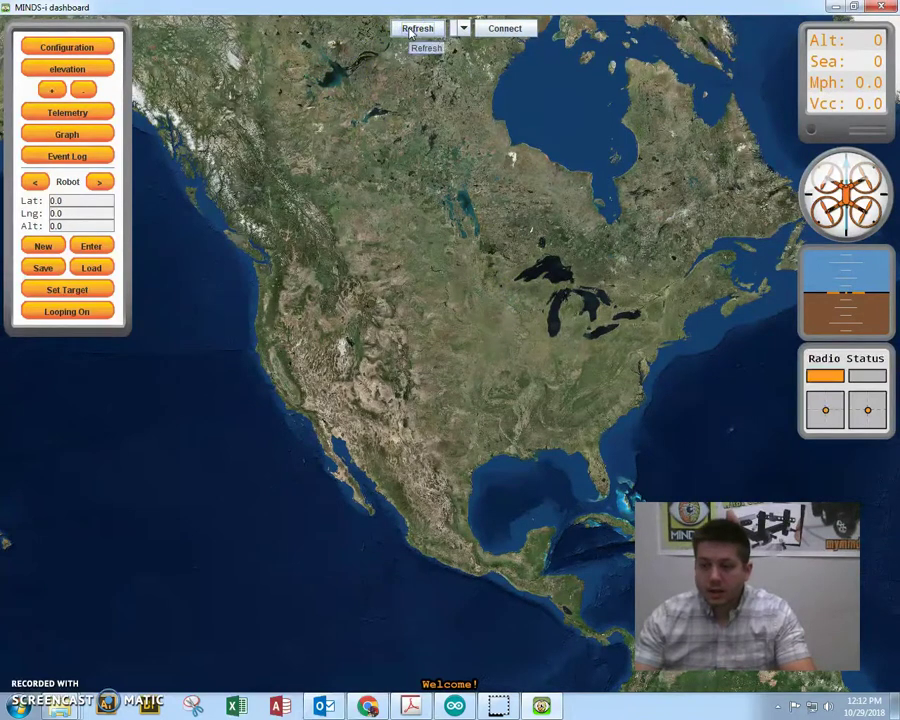
left_click(491, 38)
left_click(463, 28)
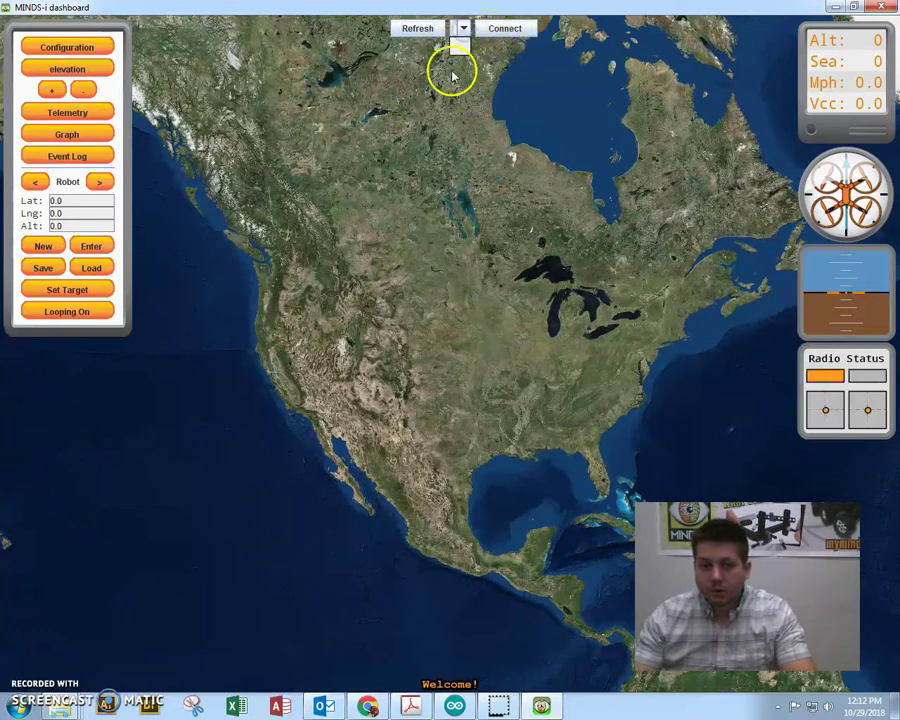
left_click(502, 68)
left_click(514, 32)
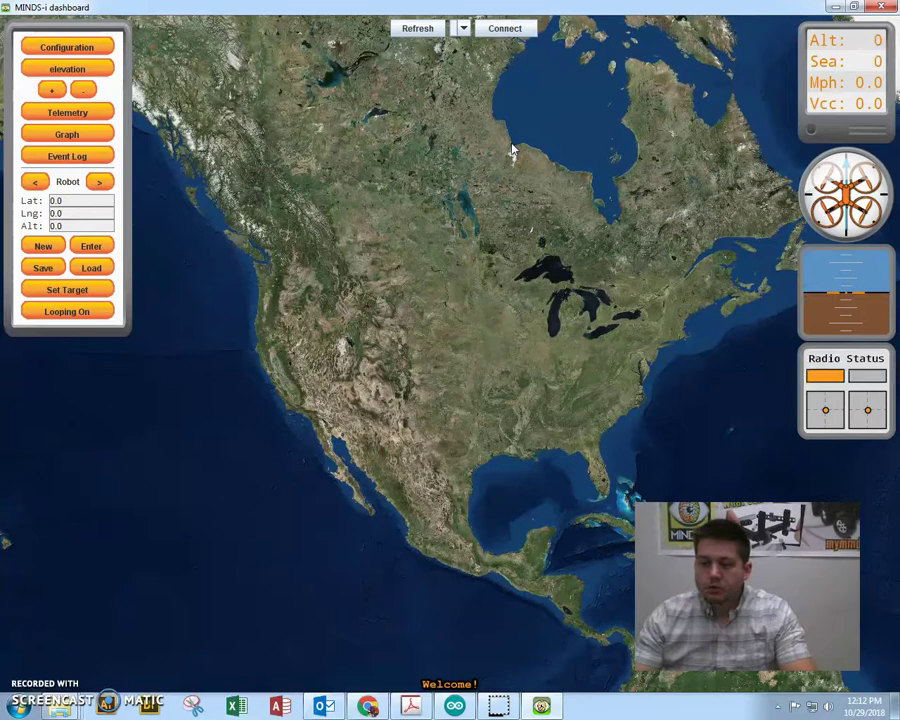
mouse_move(512, 150)
left_mouse_down()
mouse_move(617, 245)
mouse_move(472, 227)
mouse_move(490, 312)
mouse_move(747, 297)
mouse_move(820, 230)
left_mouse_up()
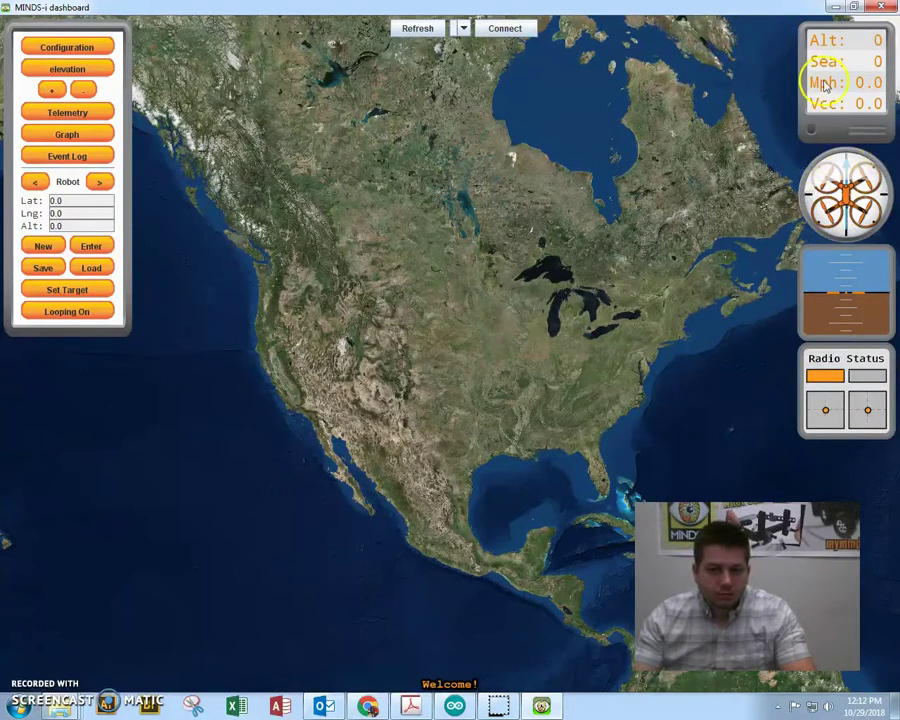
left_click_drag(845, 297, 845, 313)
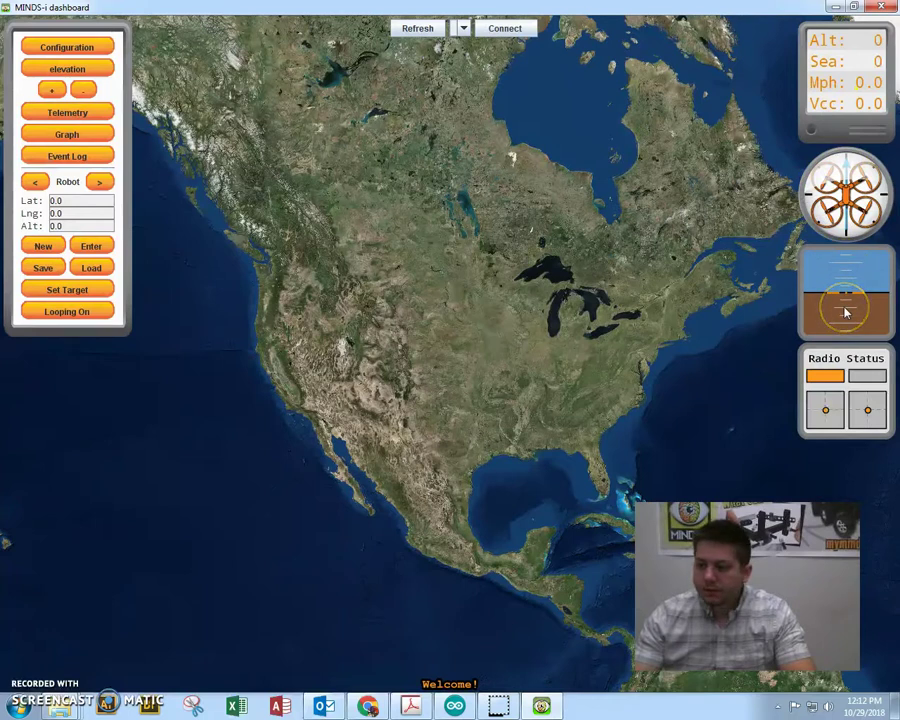
mouse_move(805, 272)
left_mouse_down()
mouse_move(613, 225)
mouse_move(613, 251)
mouse_move(633, 250)
left_mouse_up()
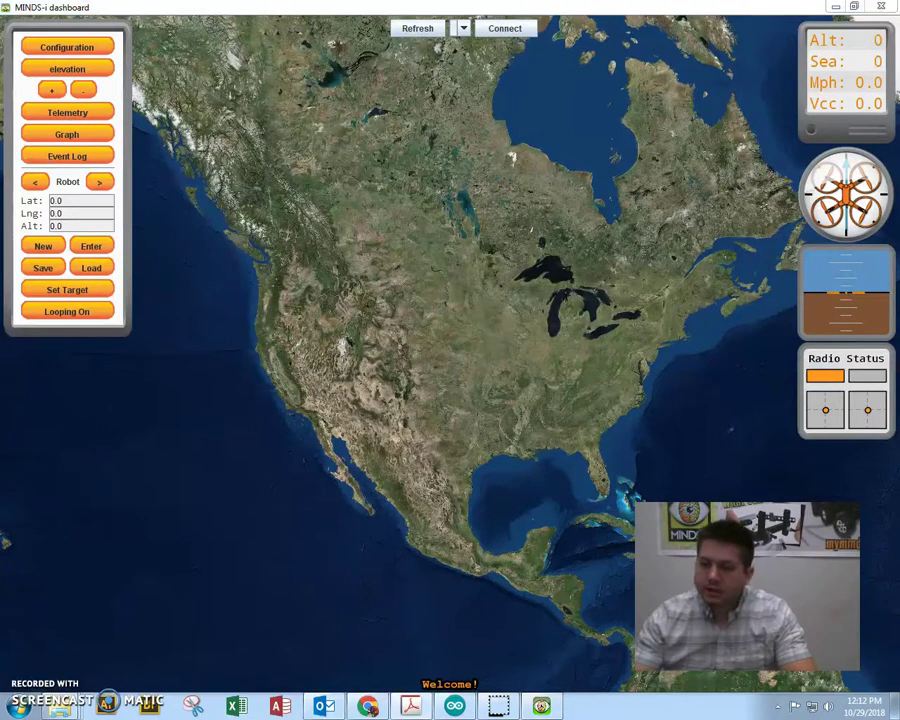
left_click(607, 378)
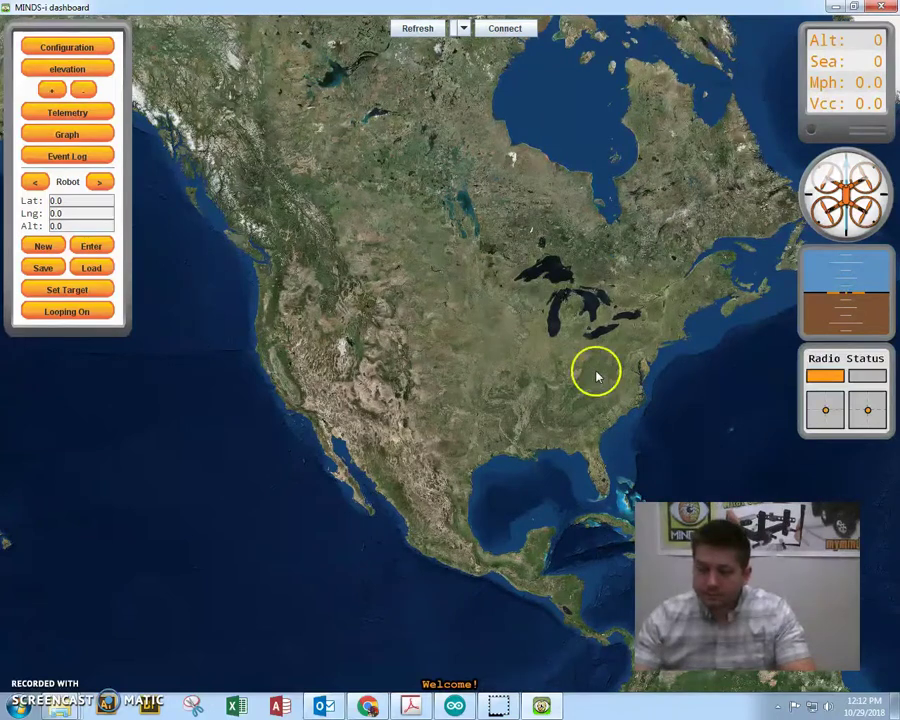
Open the Configuration window and move it toward the centre of the map
left_click(82, 43)
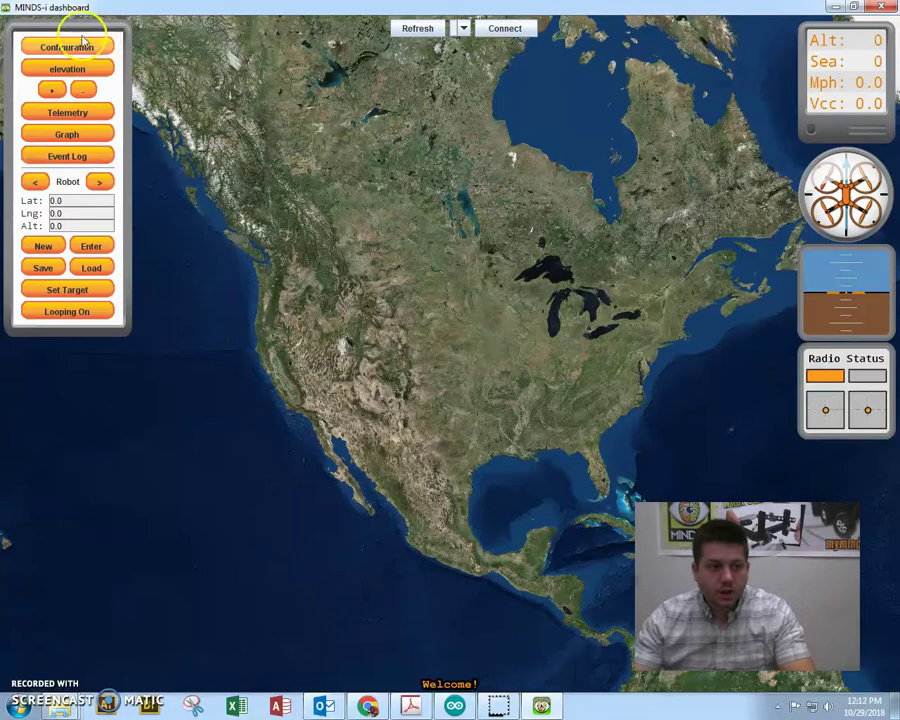
left_click_drag(297, 20, 524, 133)
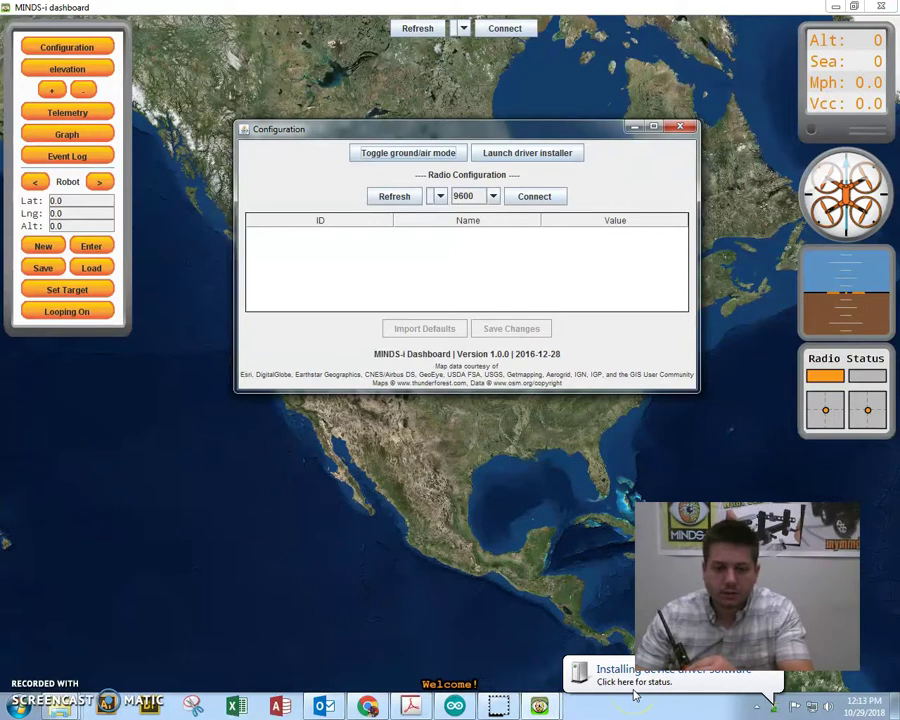
left_click(636, 681)
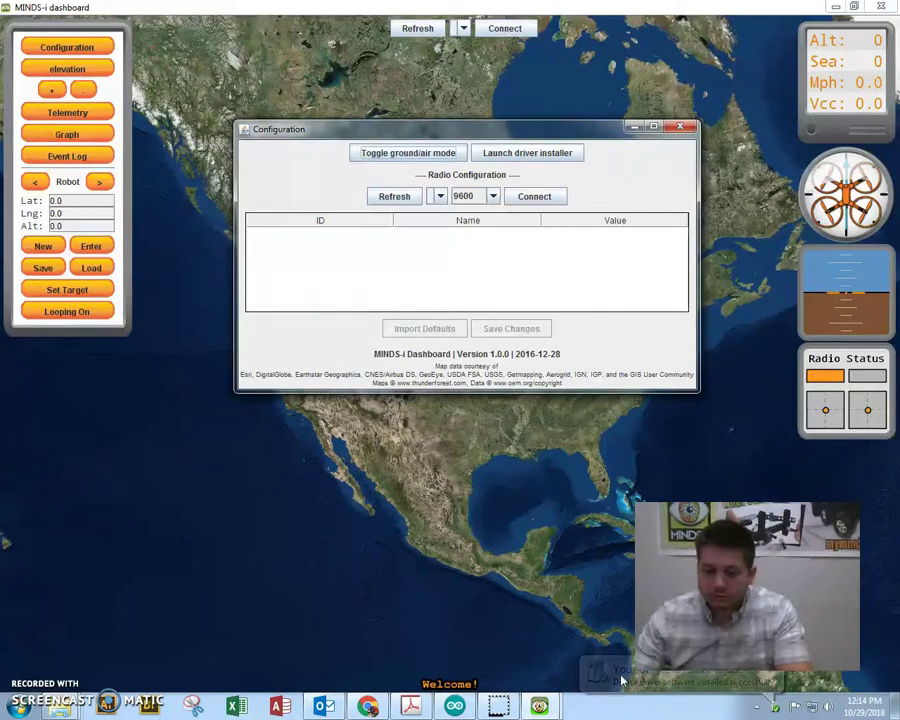
left_click(622, 662)
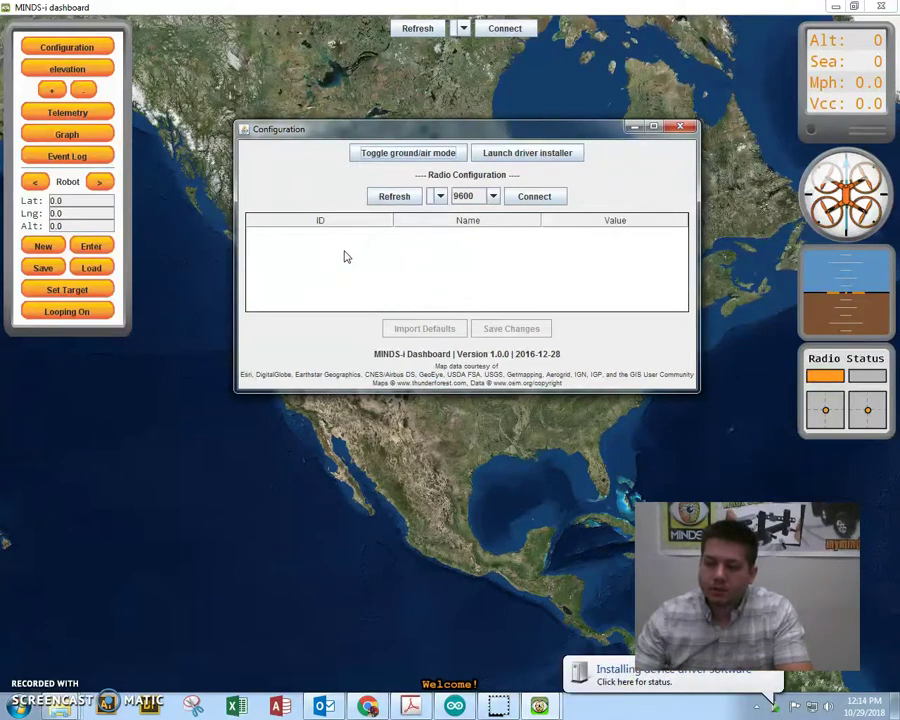
Pick port COM19, try 57600 baud, return to 9600 and refresh the ports
left_click(535, 196)
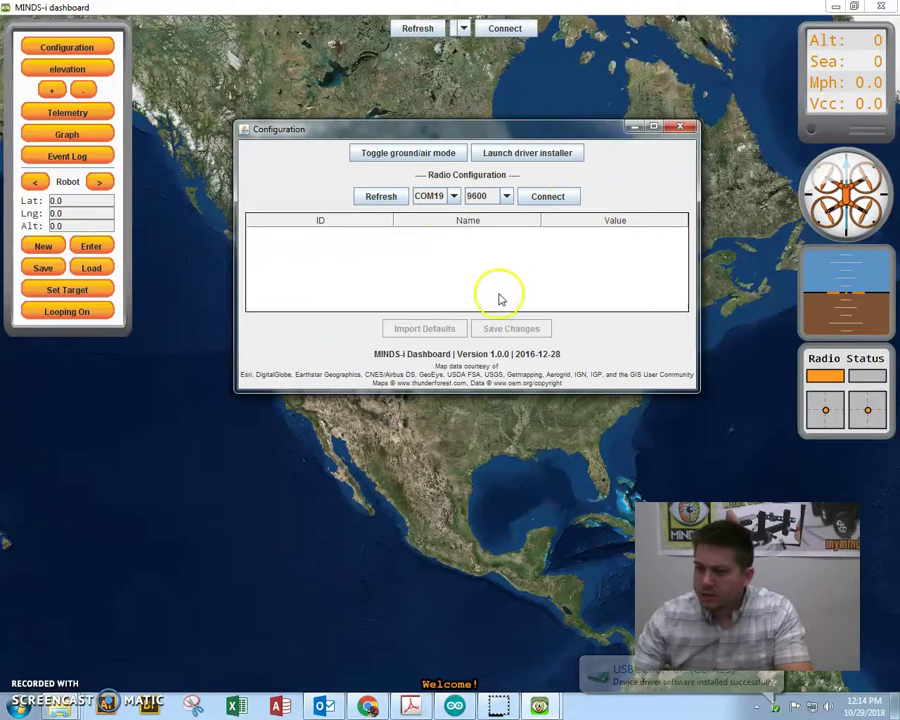
left_click(507, 197)
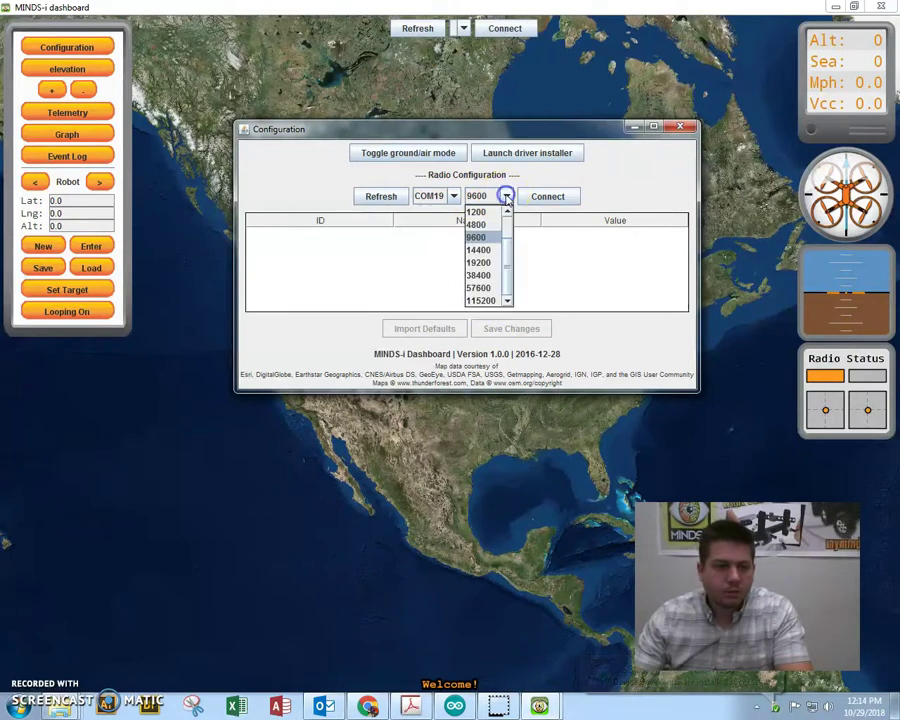
left_click(484, 288)
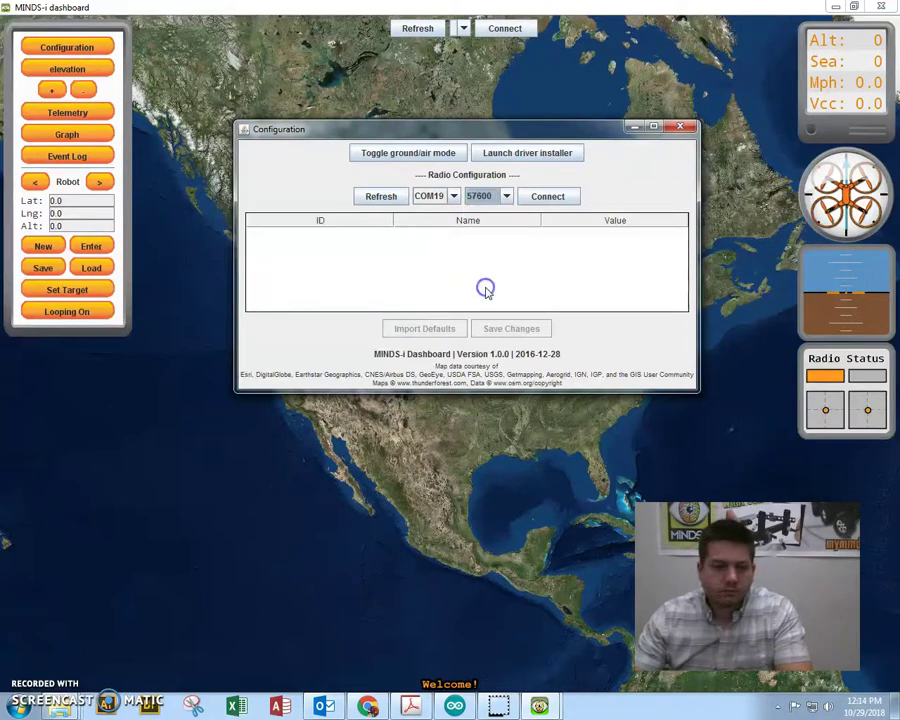
left_click(506, 198)
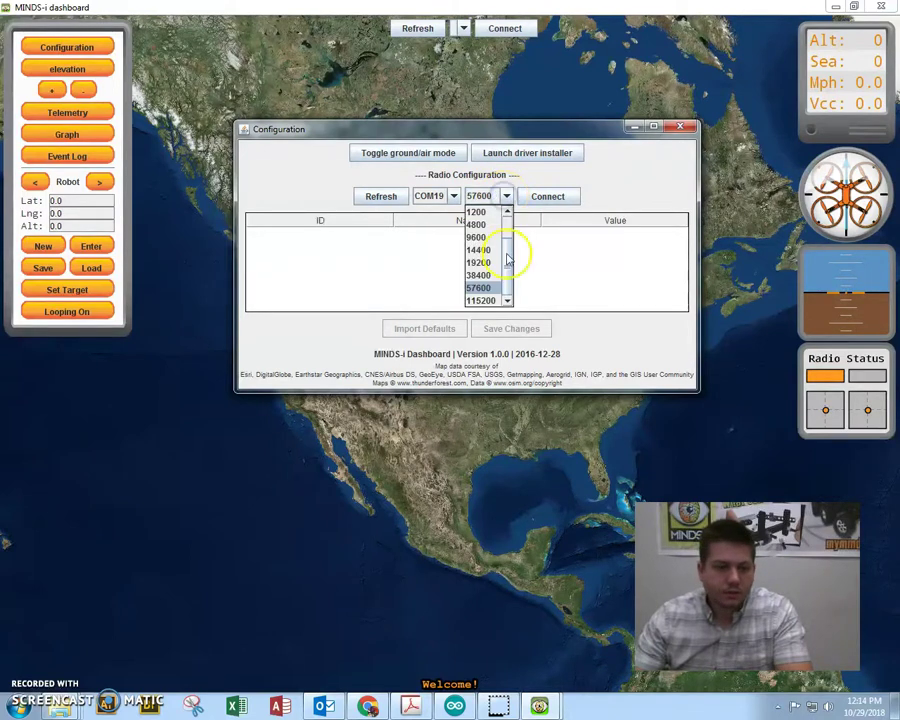
left_click(480, 287)
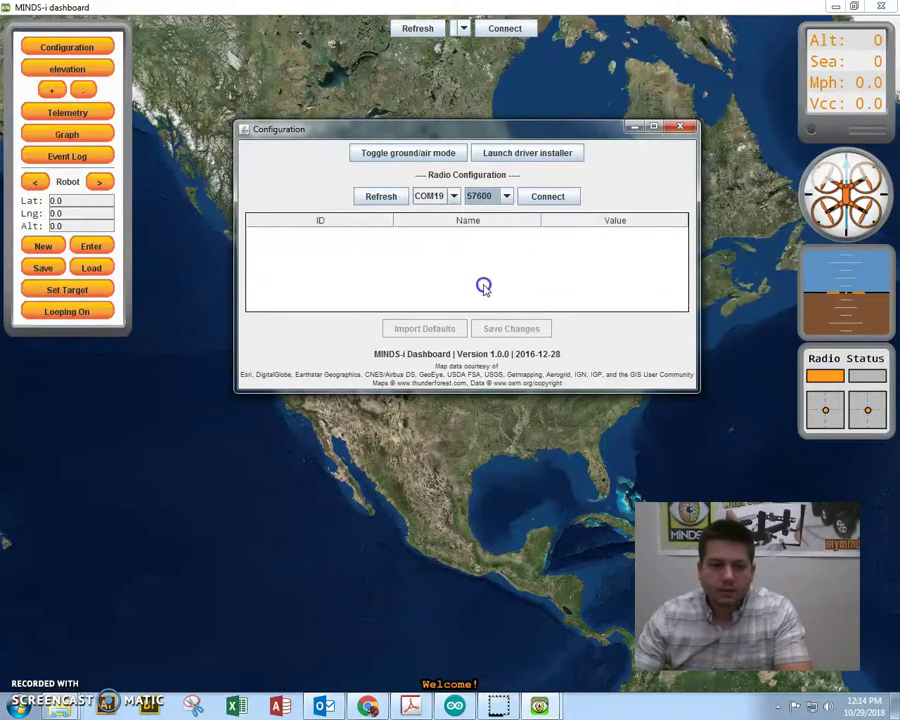
left_click(507, 197)
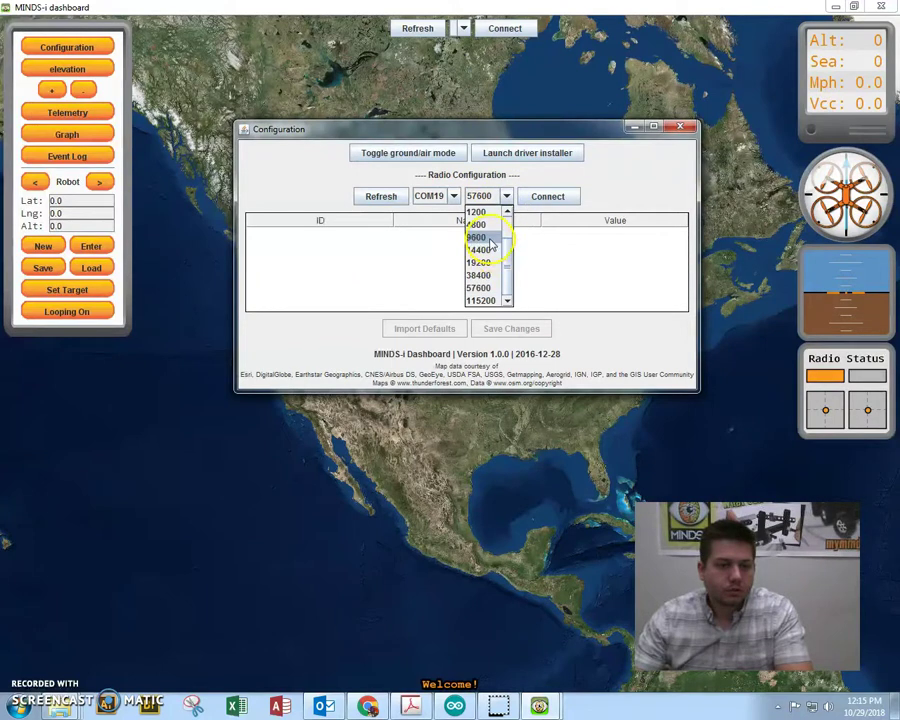
left_click(490, 237)
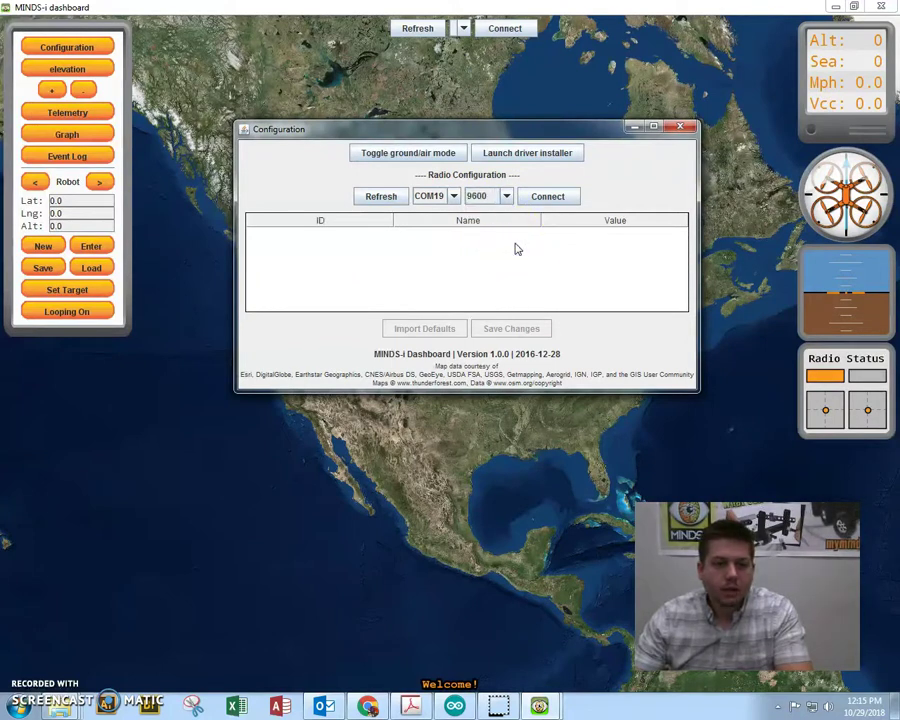
left_click(382, 200)
Cycle baud through 14400 and 57600, settle on 9600 with COM19, and refresh
left_click(507, 196)
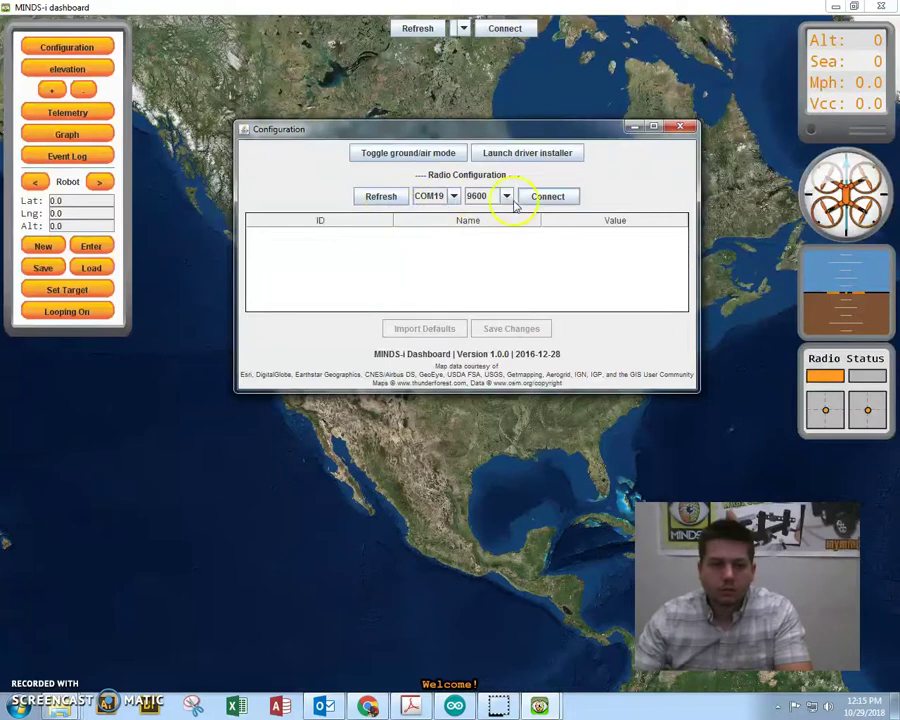
left_click(480, 252)
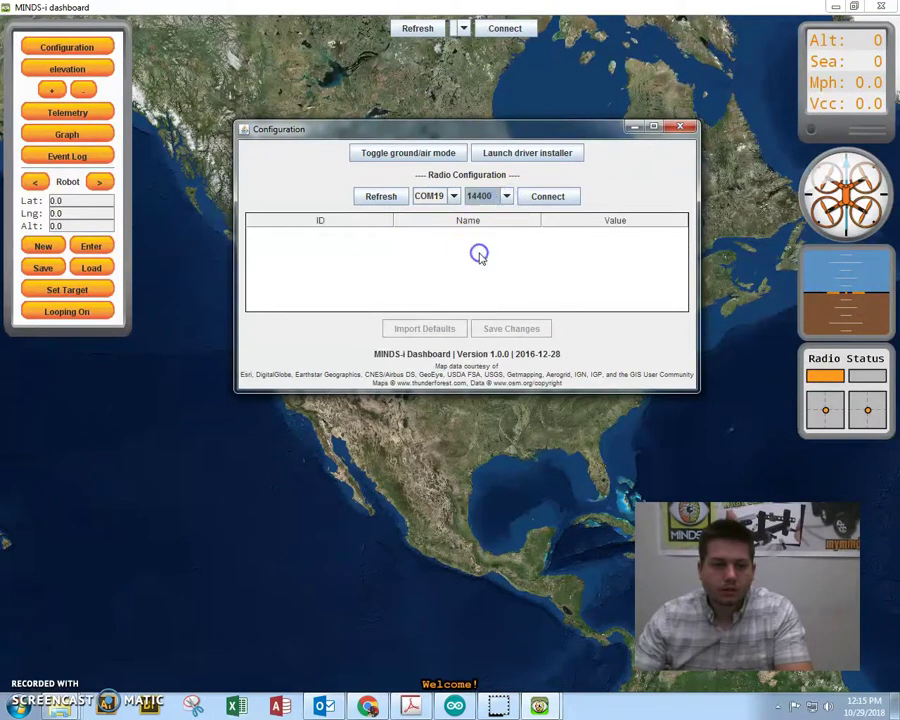
left_click(505, 196)
left_click(481, 285)
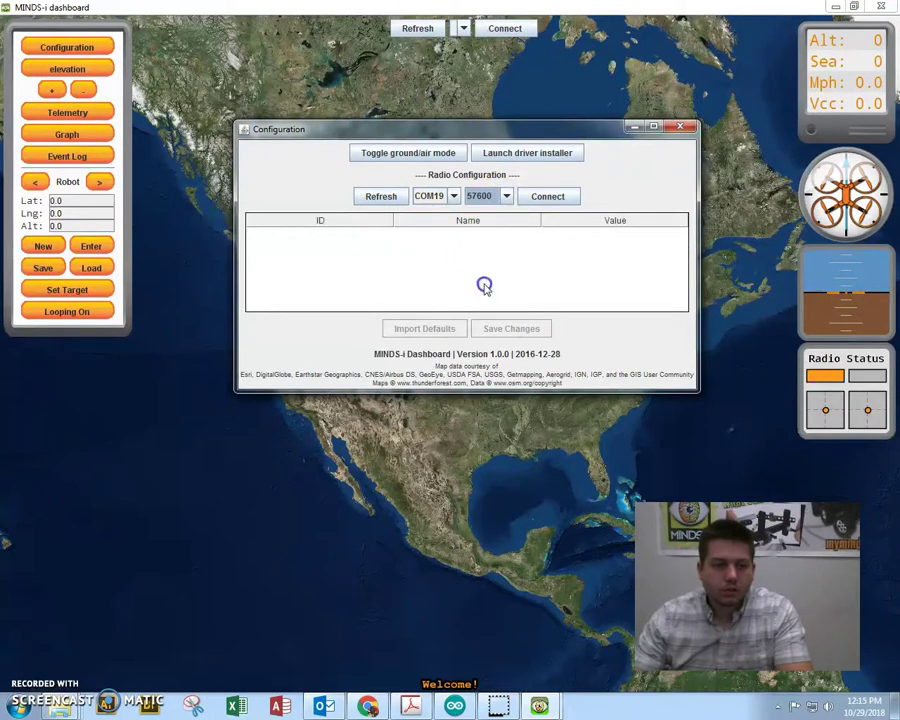
left_click(506, 196)
left_click(485, 238)
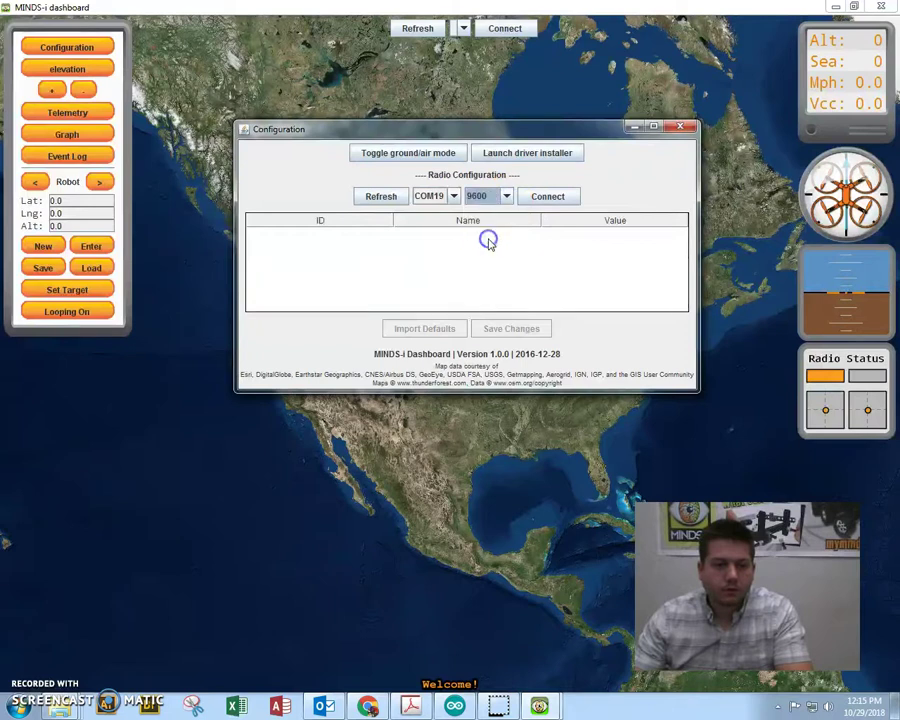
left_click(454, 196)
left_click(381, 196)
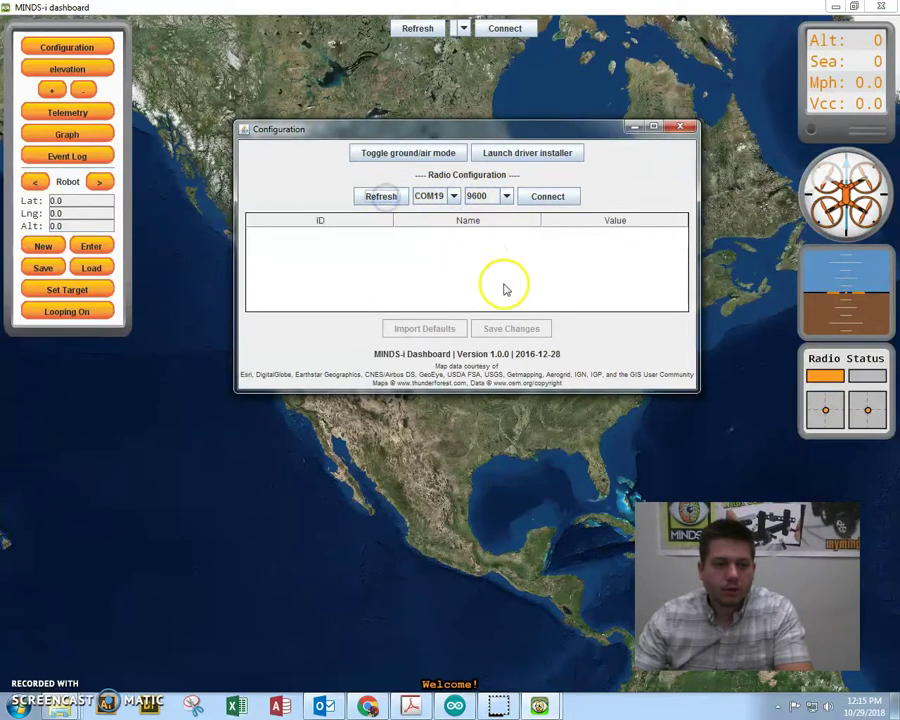
Connect to the radio on COM19 and scroll its parameters (AIR_SPEED 32, NETID 25, TXPOWER 20)
left_click(556, 201)
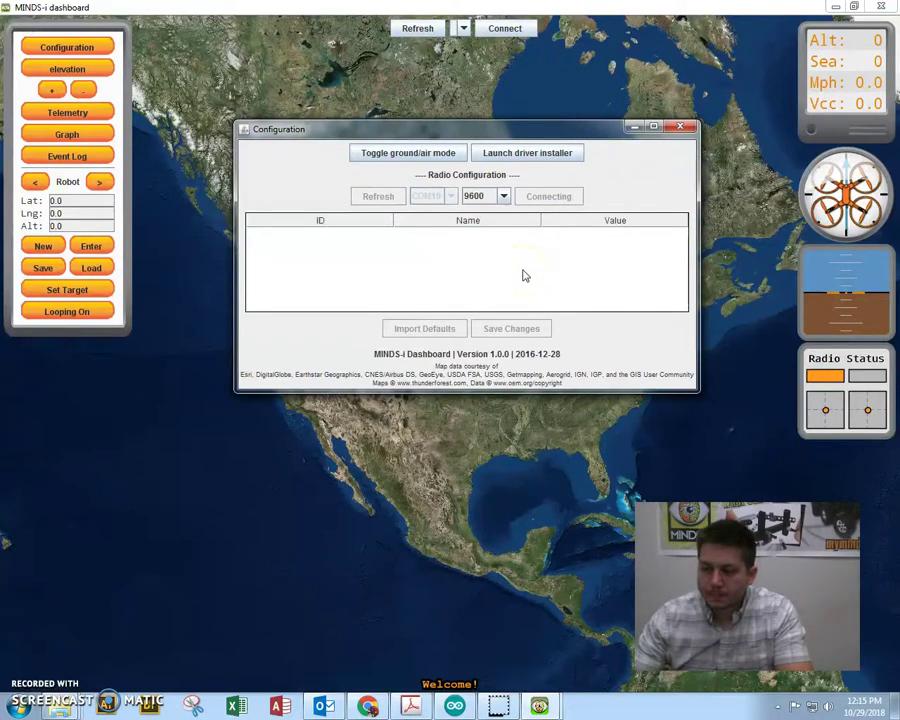
left_click_drag(662, 274, 678, 241)
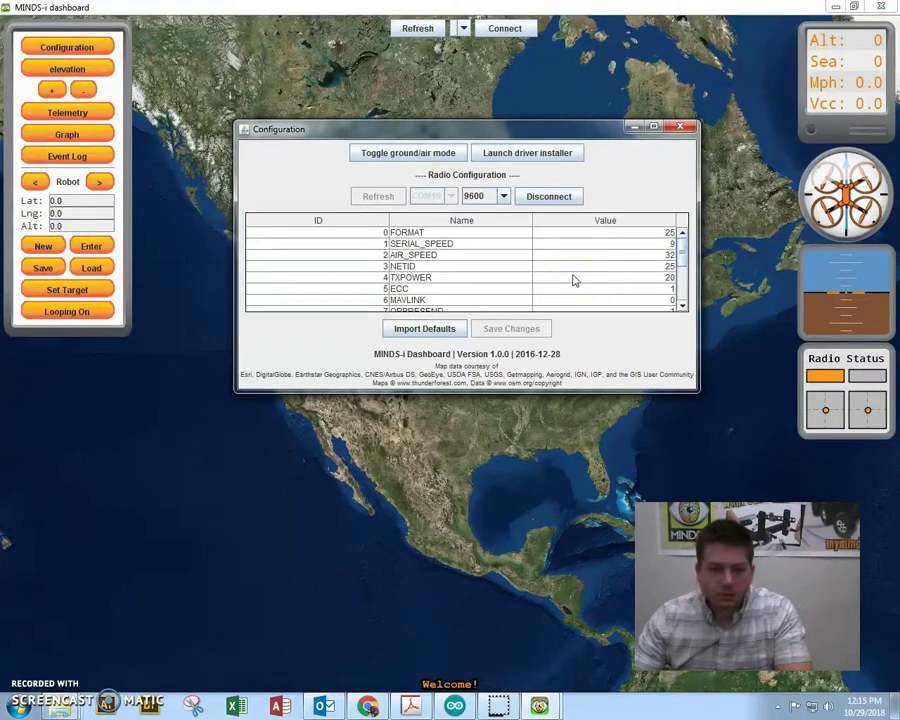
mouse_move(428, 218)
left_mouse_down()
mouse_move(378, 197)
mouse_move(387, 202)
left_mouse_up()
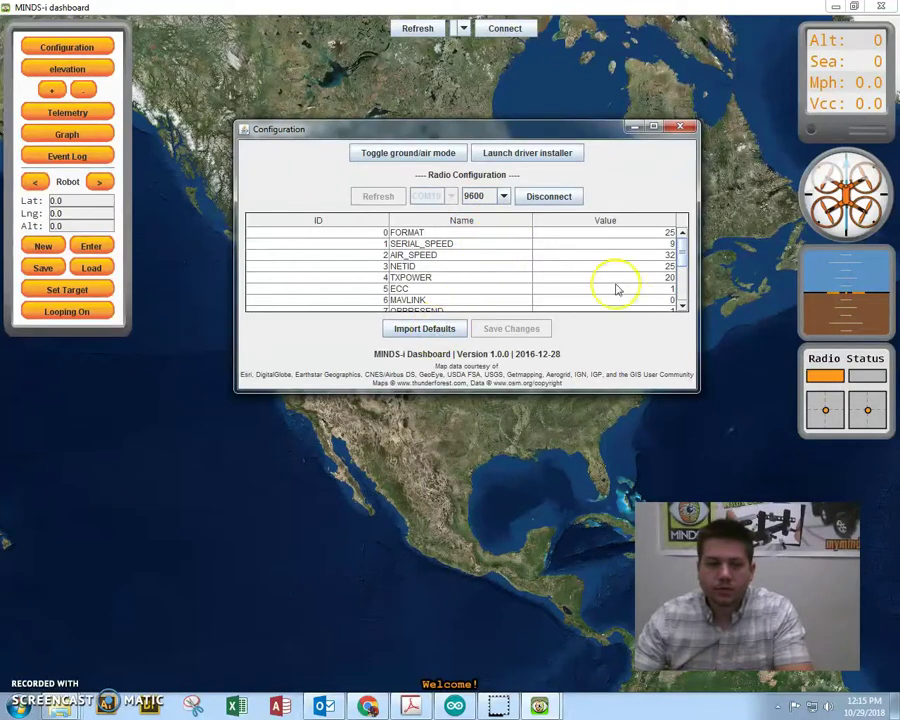
left_click_drag(685, 255, 683, 292)
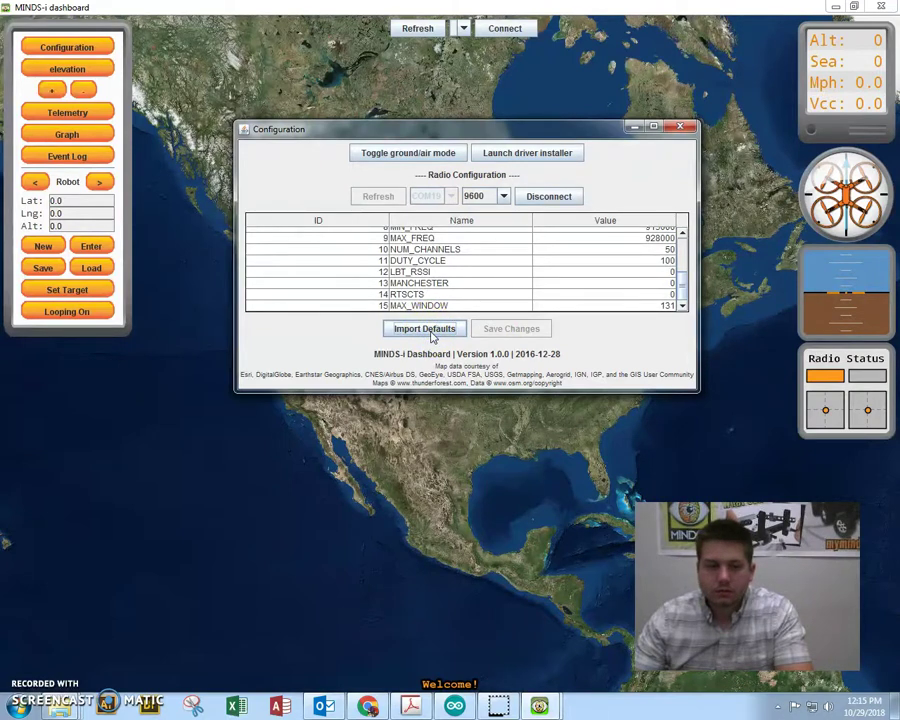
left_click_drag(686, 297, 685, 235)
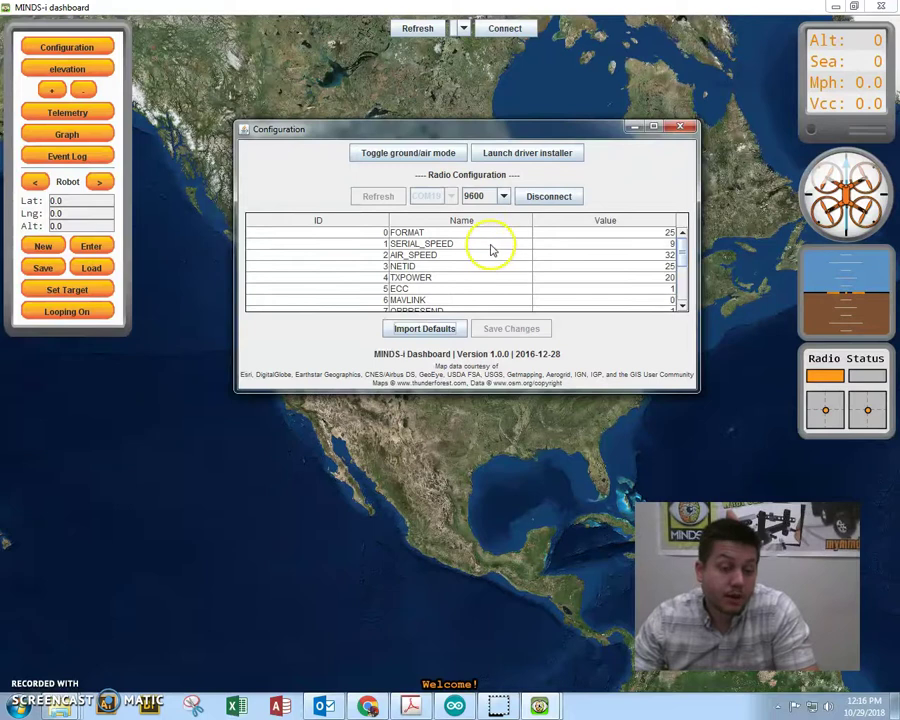
Disconnect from the radio and close the Configuration window
left_click(543, 198)
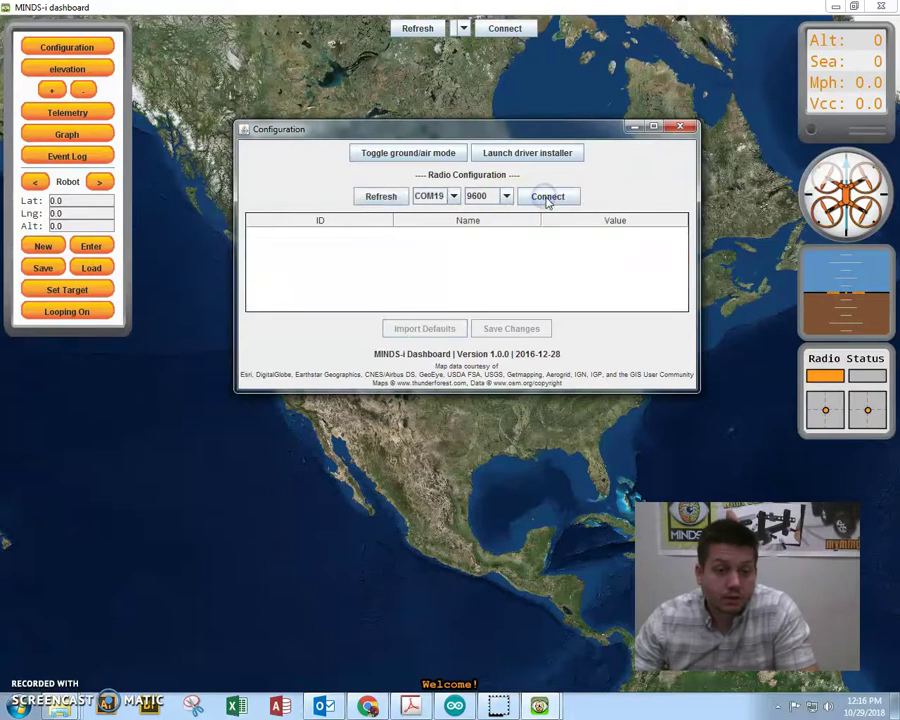
left_click(635, 160)
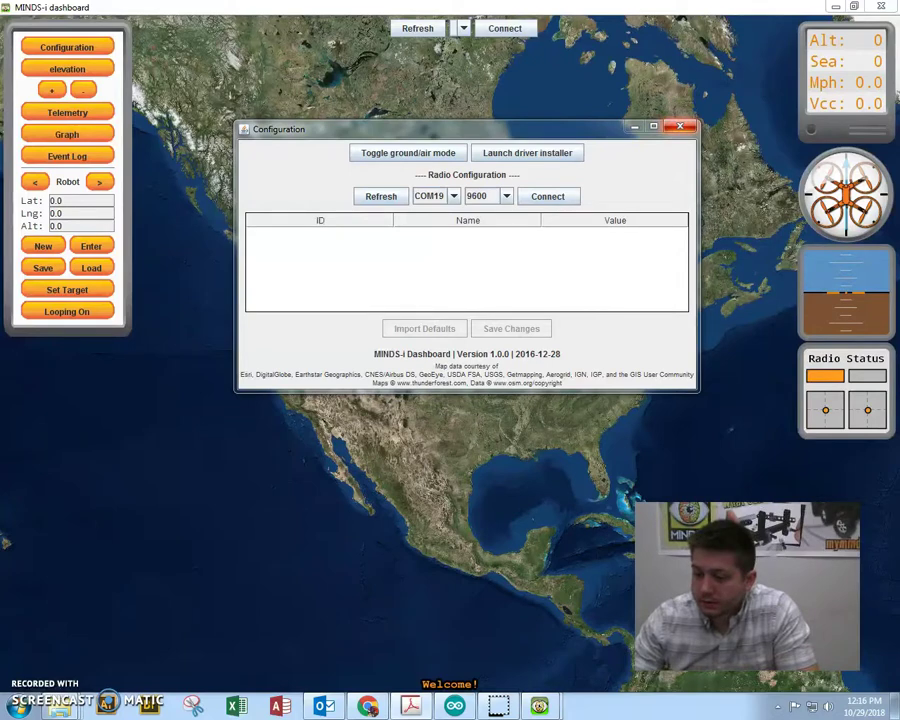
left_click(681, 126)
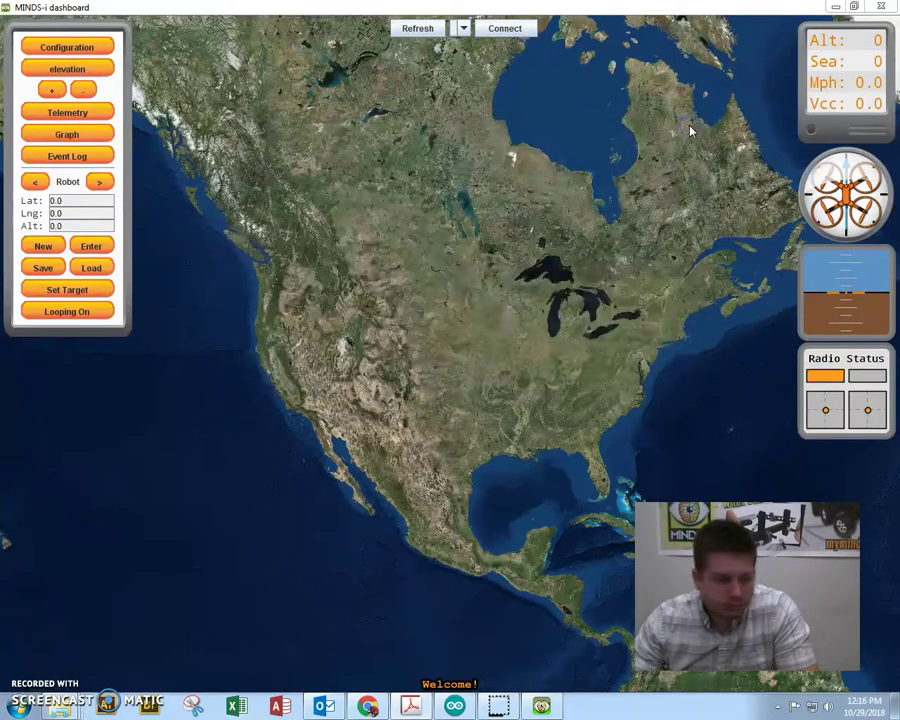
Toggle the vehicle between ground and air mode and acknowledge the next-launch notice
left_click(64, 47)
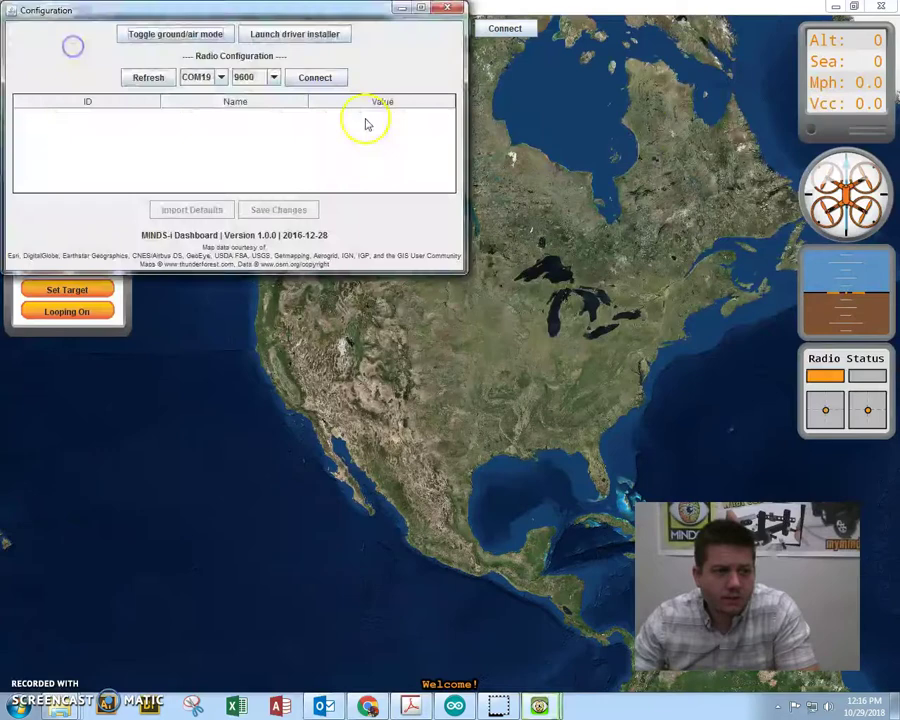
left_click_drag(190, 6, 327, 76)
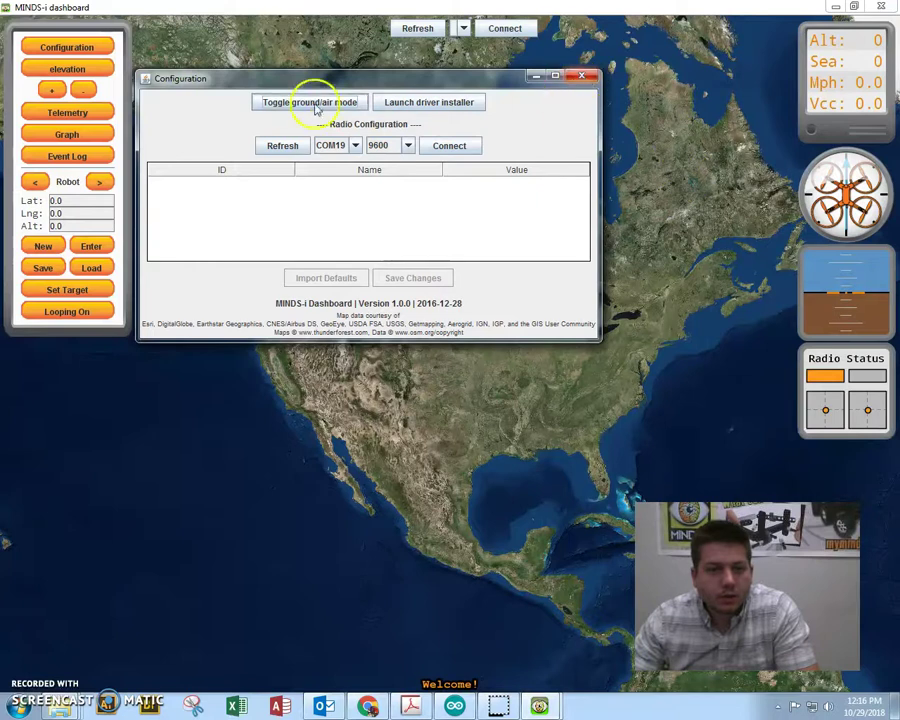
left_click(308, 104)
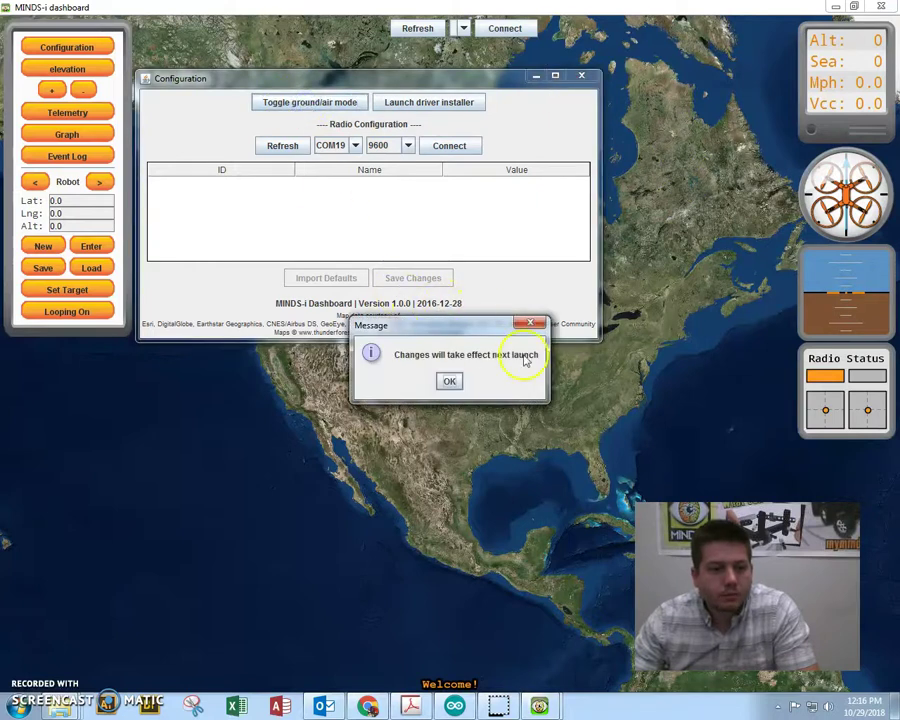
left_click(450, 381)
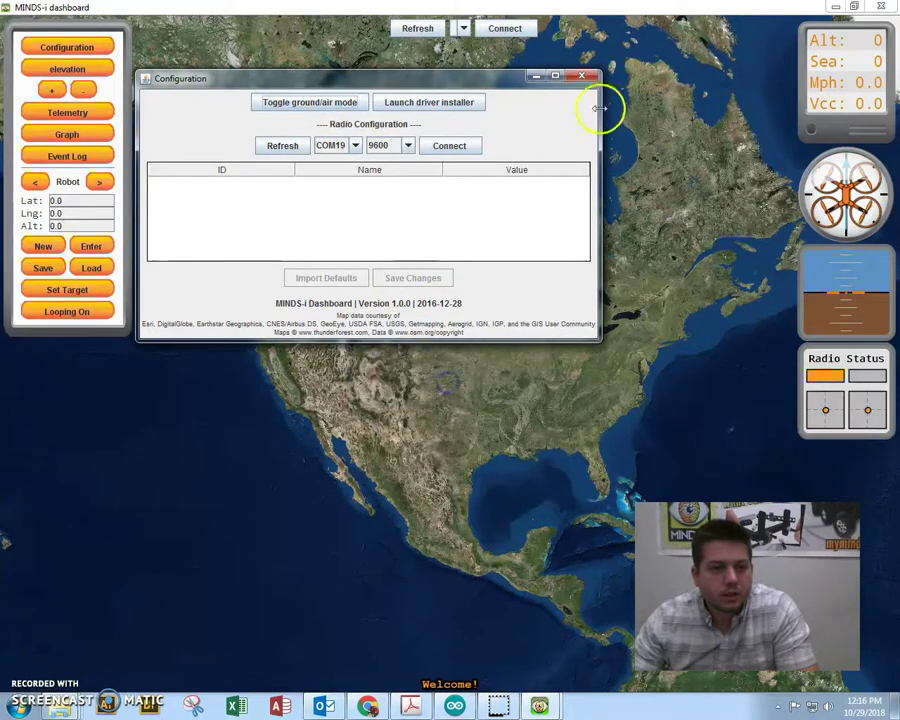
left_click(581, 75)
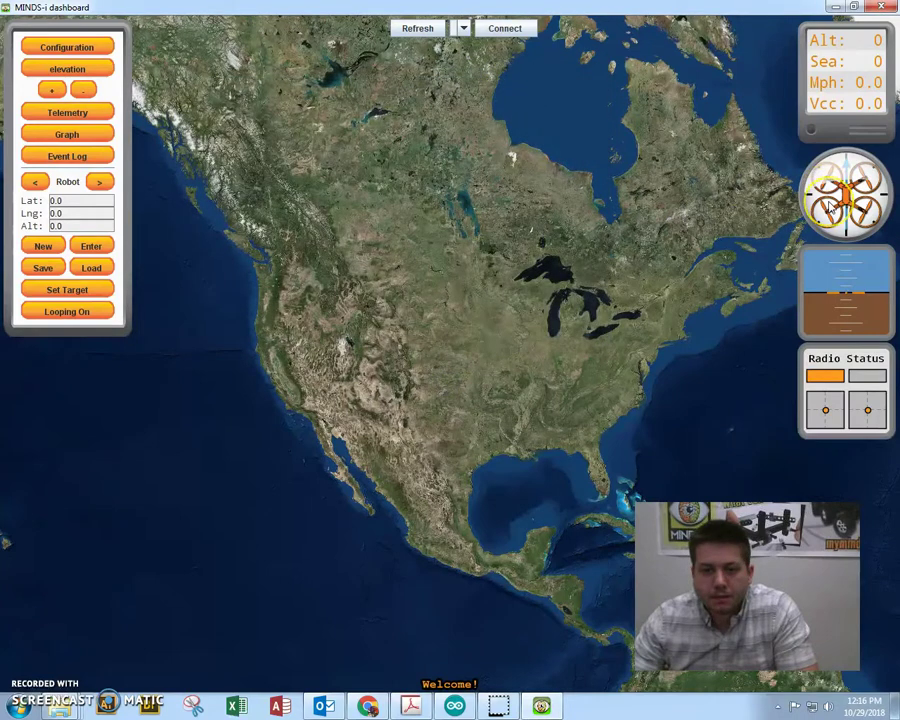
Open and close the enlarged Artificial Horizon view, then close the dashboard
left_click(841, 276)
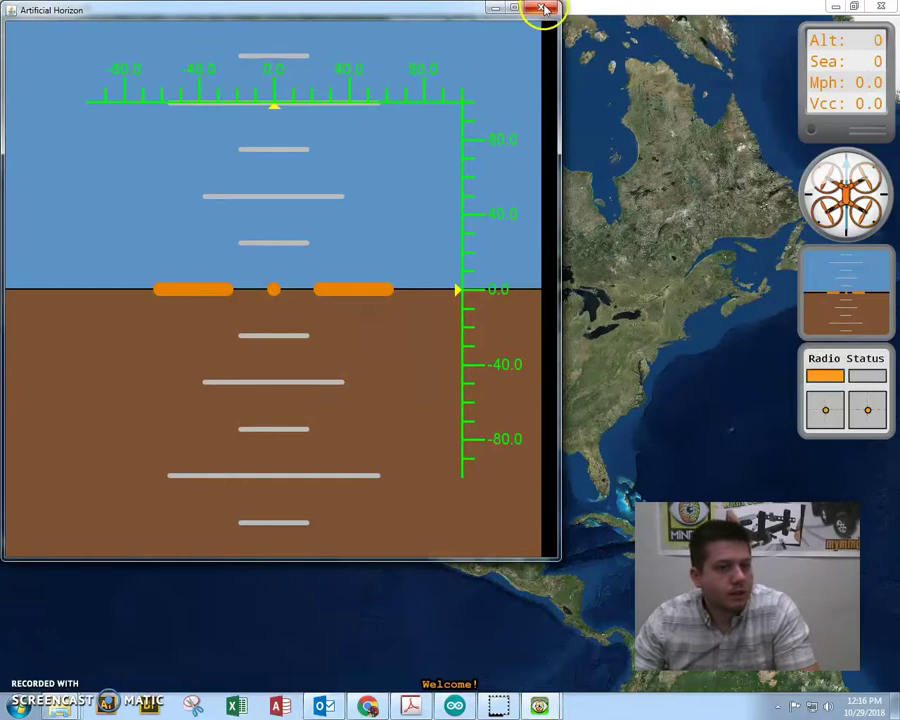
left_click_drag(462, 8, 620, 60)
left_click(687, 61)
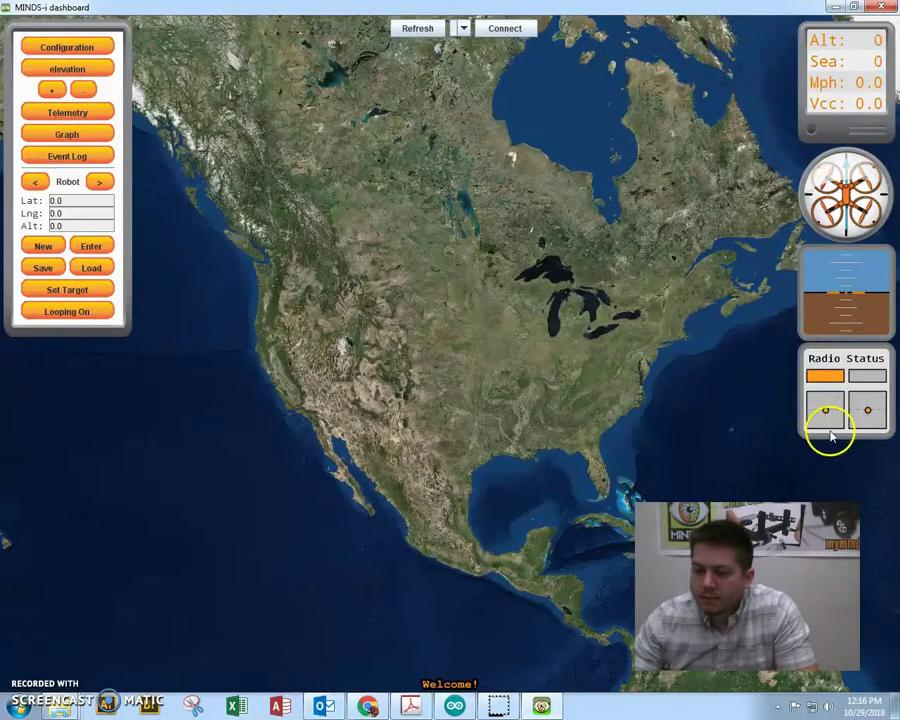
left_click(882, 8)
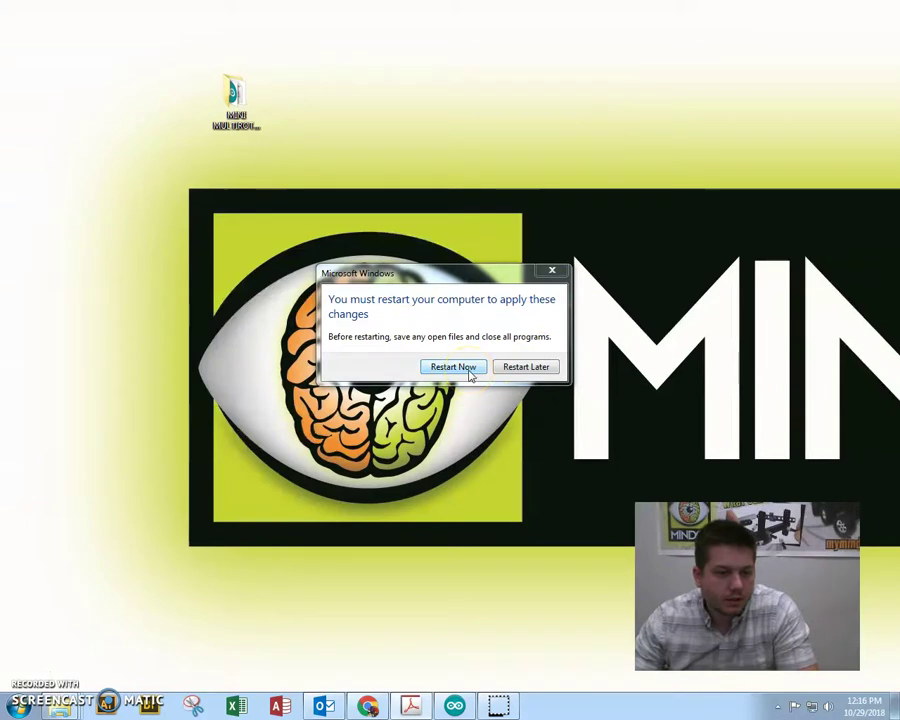
Postpone the restart, then relaunch Dashboard.exe from the DashBoard folder and allow it to run
left_click(551, 270)
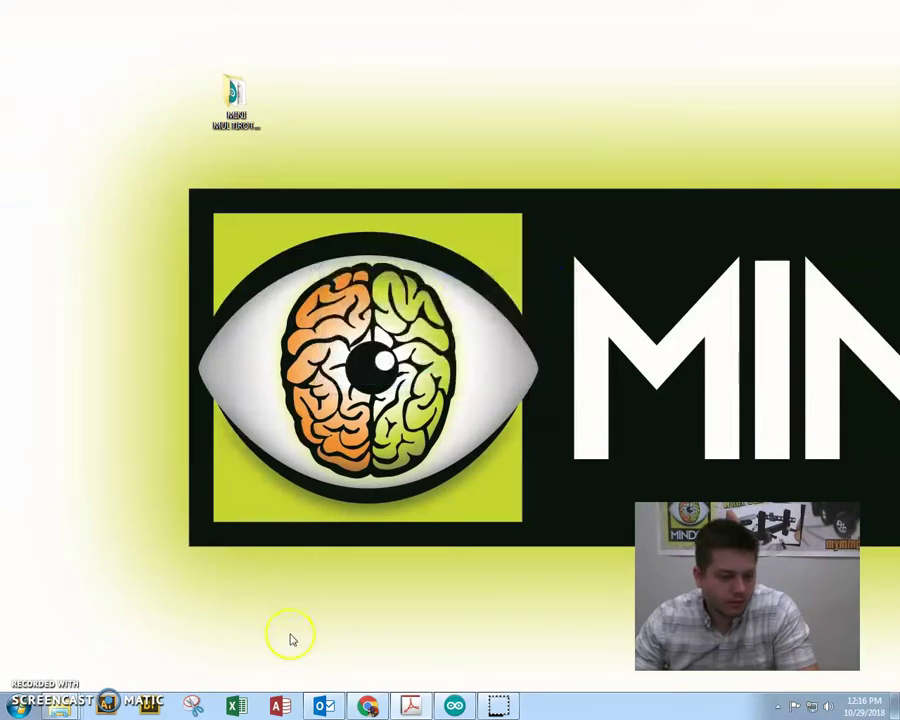
double_click(234, 96)
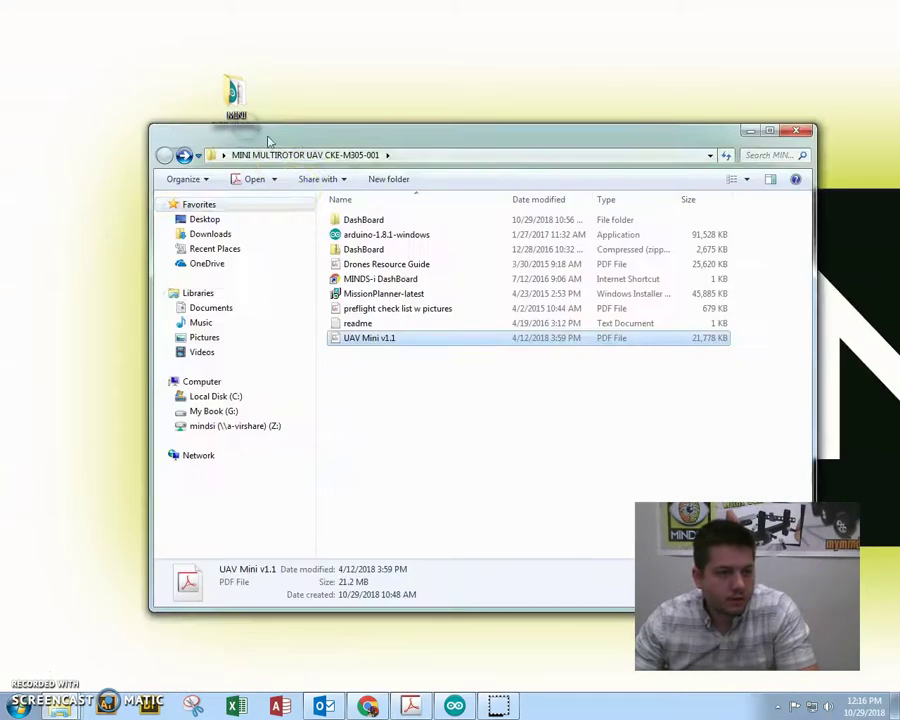
double_click(365, 220)
double_click(364, 264)
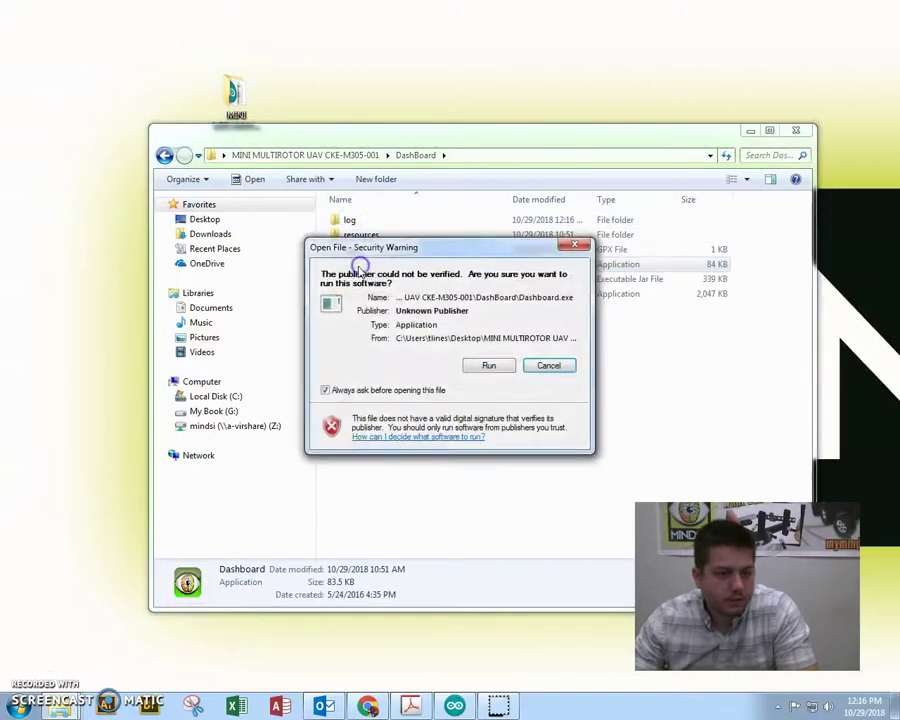
left_click(503, 364)
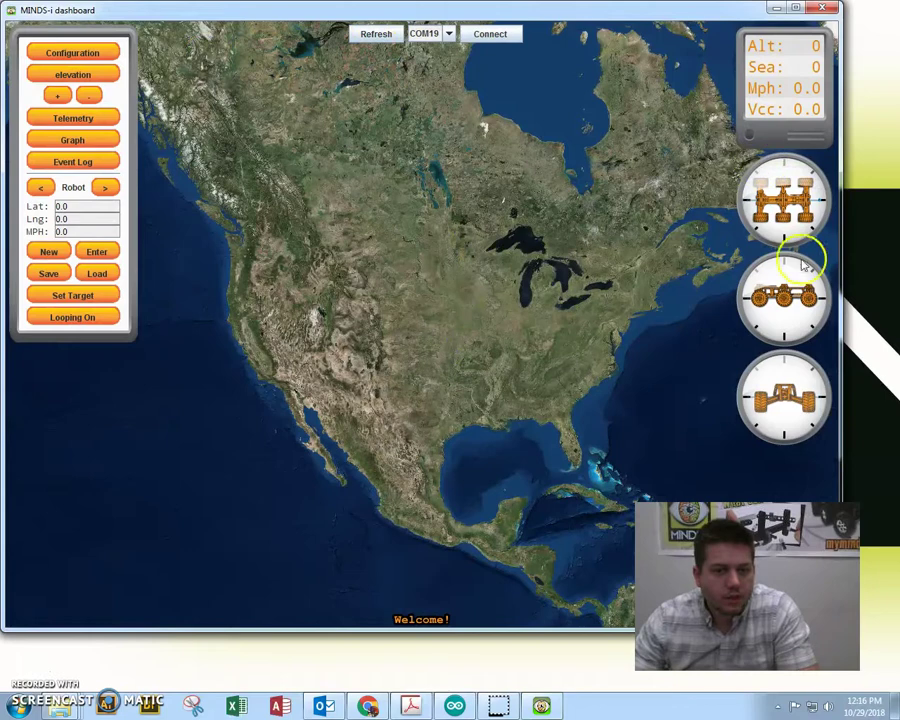
Pan to West Africa and place five waypoints in the Gulf of Guinea
left_click_drag(405, 327, 200, 145)
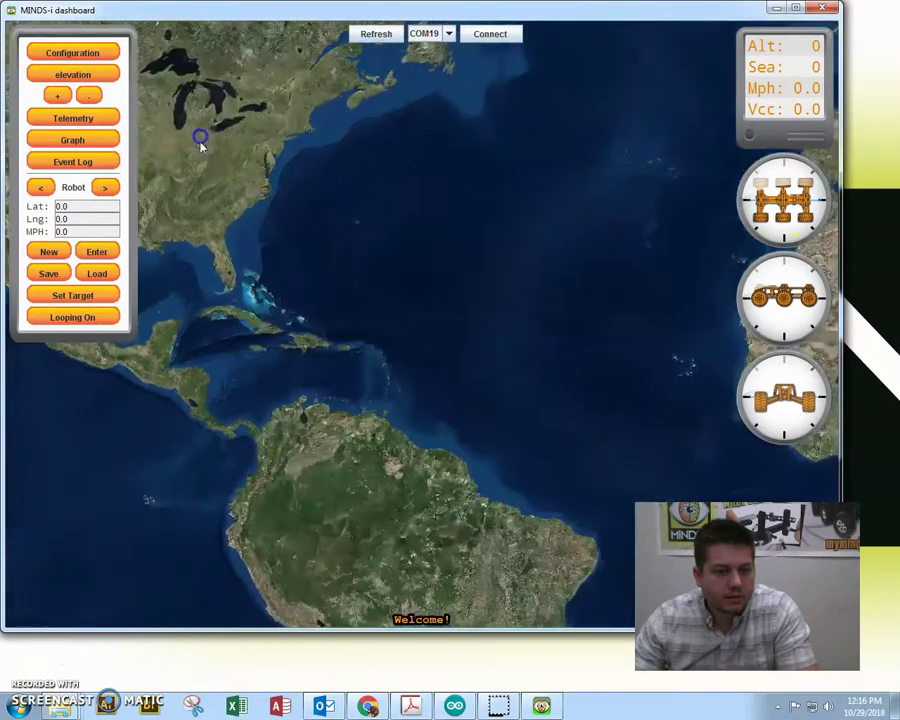
left_click_drag(432, 287, 376, 360)
left_click(407, 377)
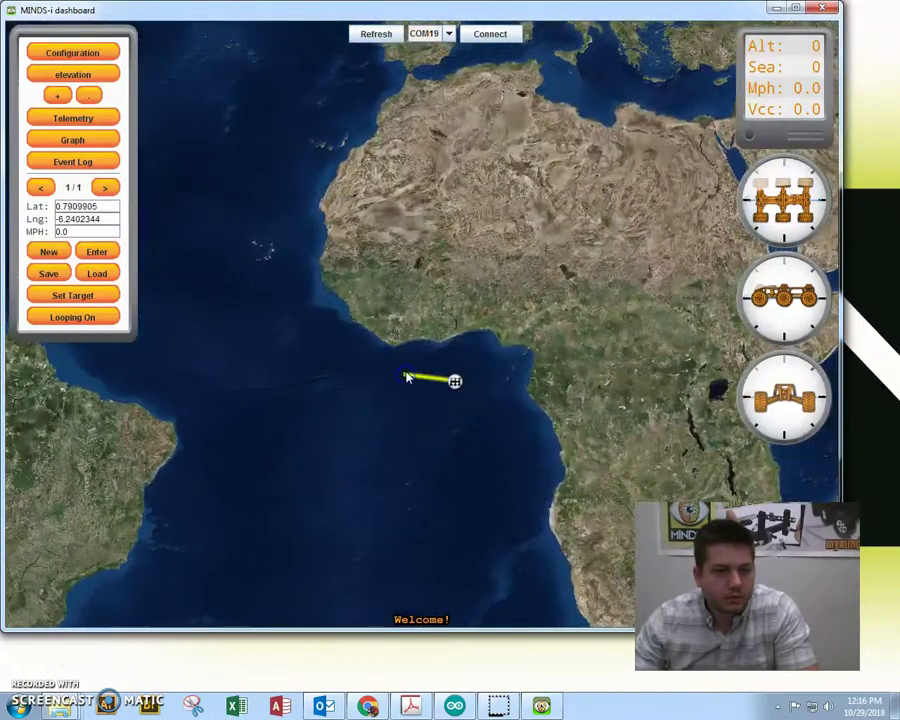
left_click(401, 435)
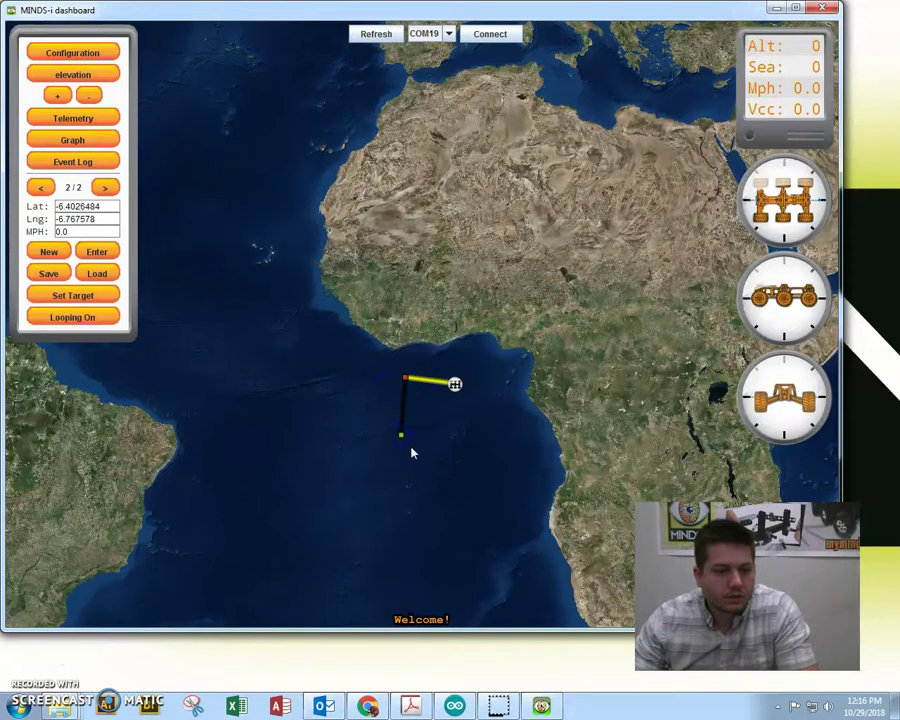
left_click(447, 459)
left_click(483, 458)
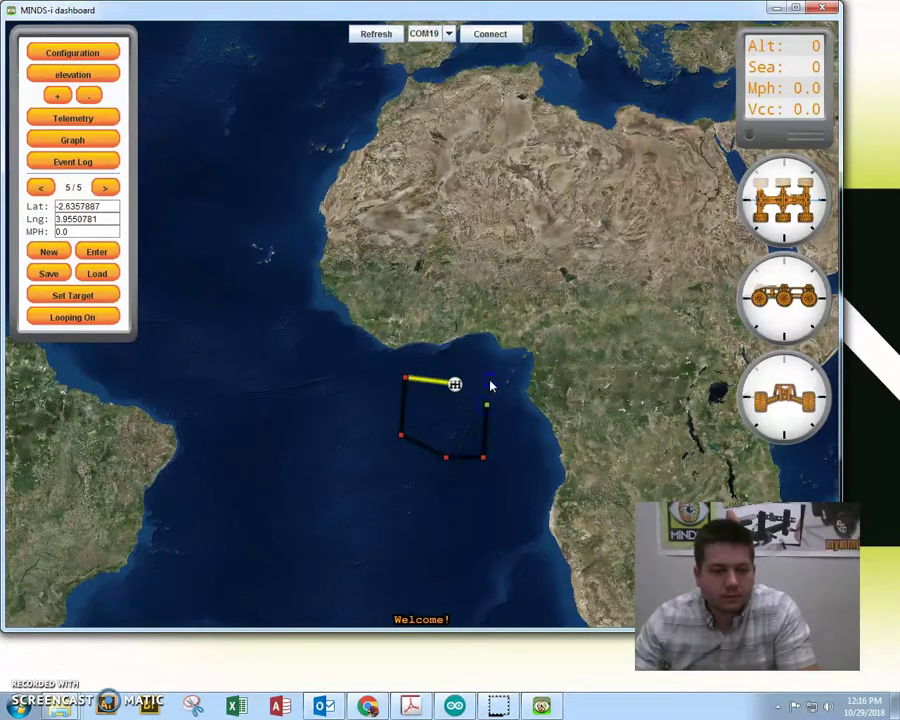
left_click(490, 384)
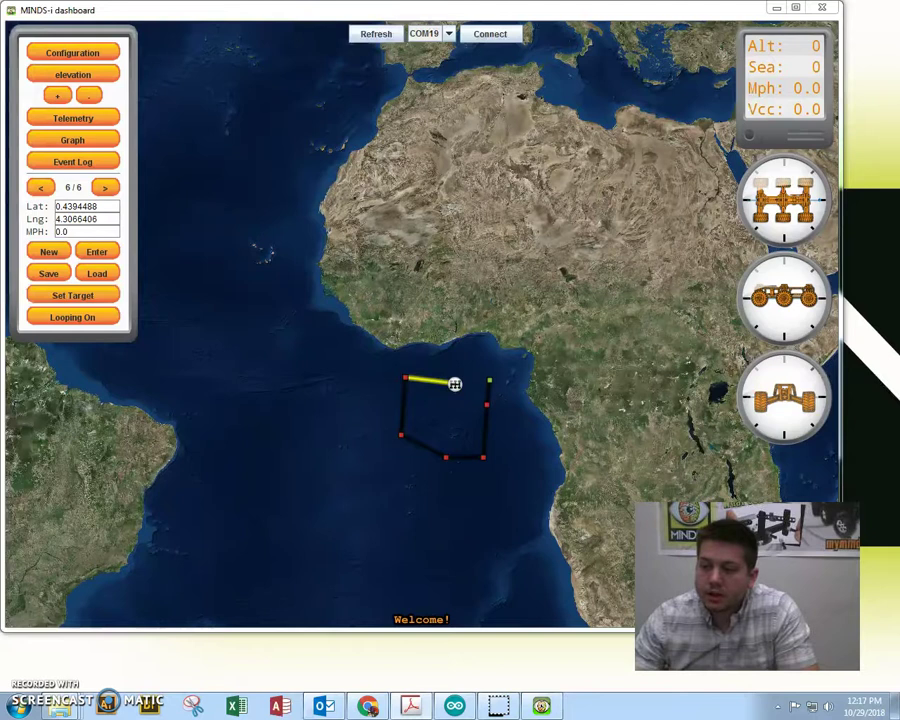
Insert two waypoints on the path, dragging one southwest and one onto the coast
left_click(427, 448)
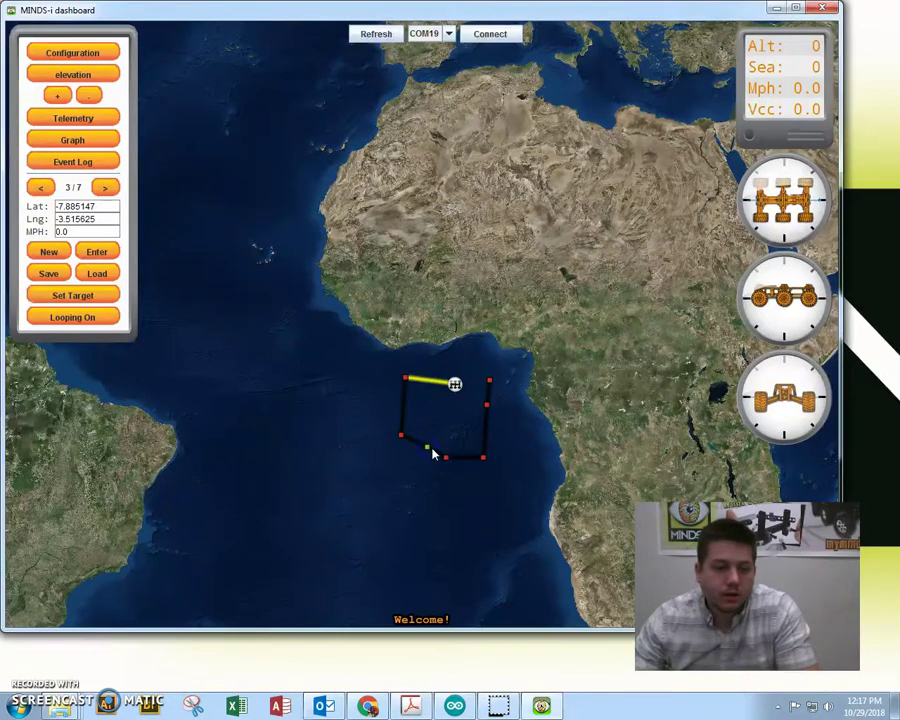
left_click_drag(429, 447, 404, 480)
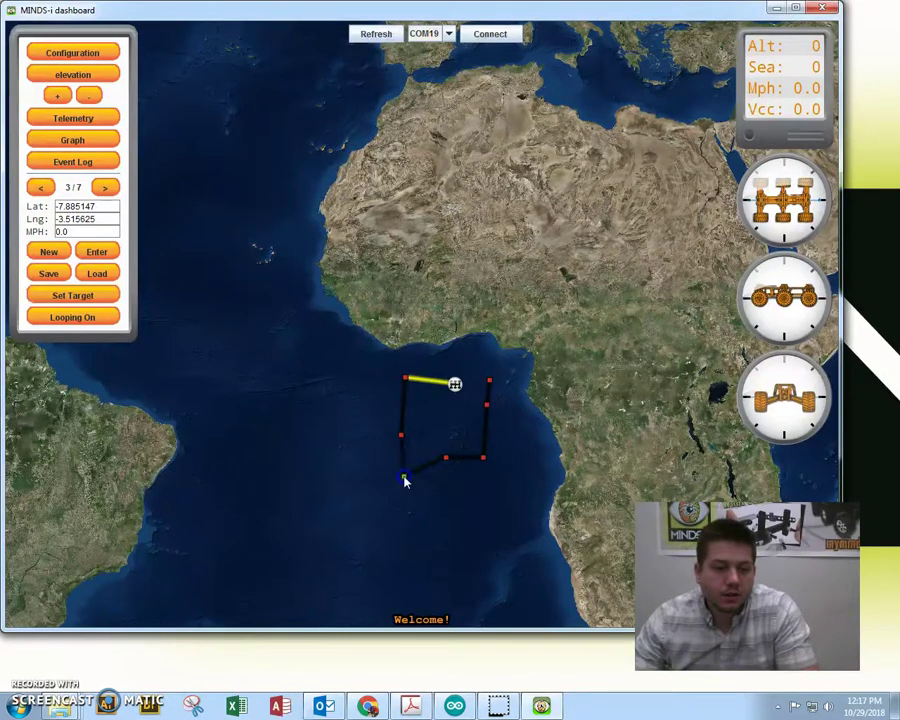
left_click(465, 460)
left_click_drag(453, 490, 527, 333)
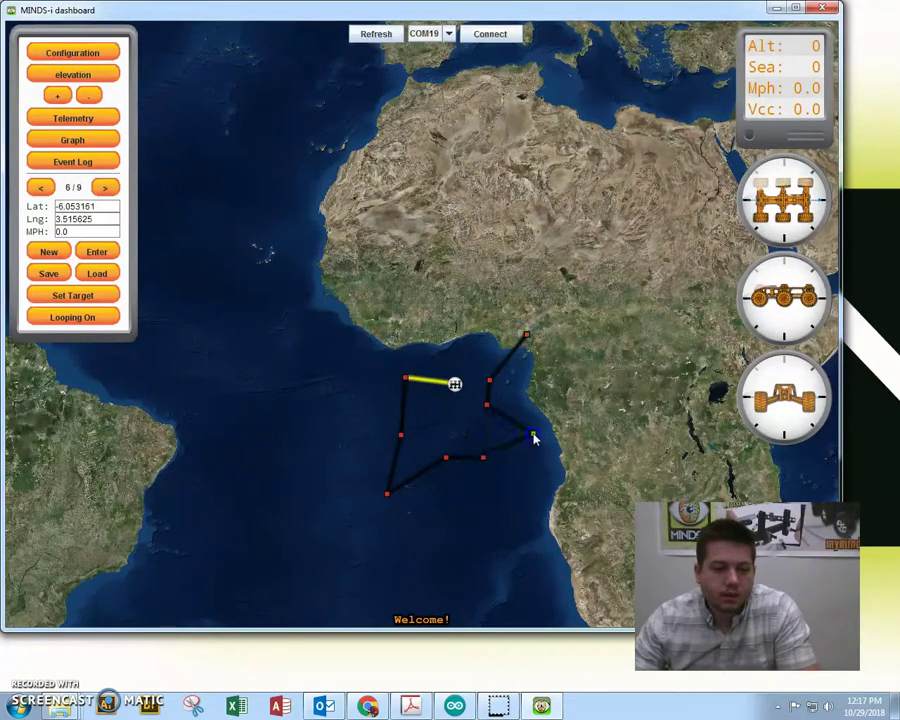
From the eastern-coast waypoint, add four more points inland and back west near the coast
left_click(533, 437)
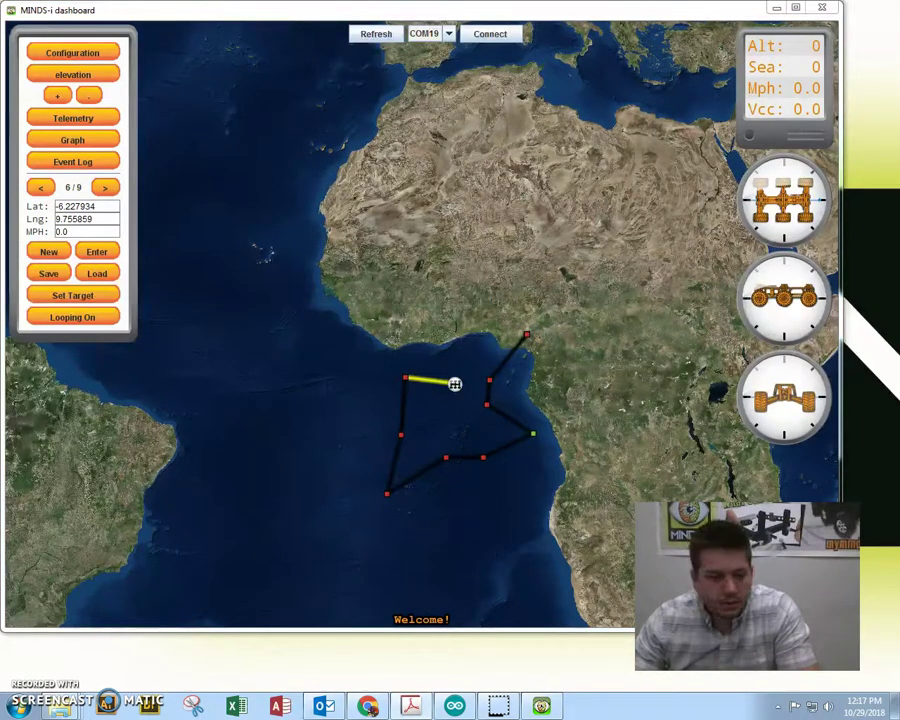
left_click(571, 398)
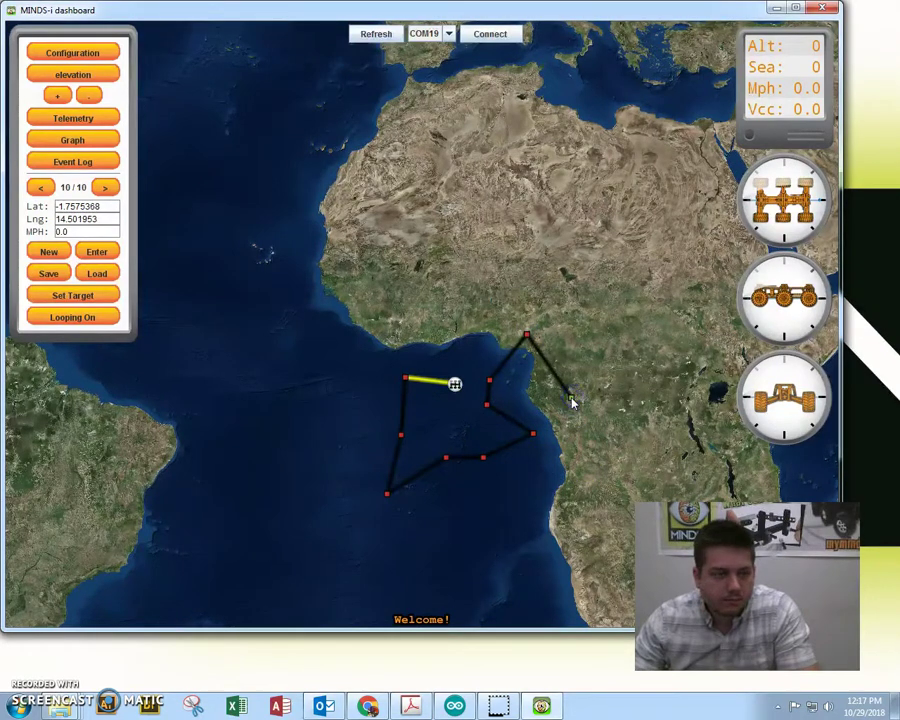
left_click(570, 341)
left_click(532, 301)
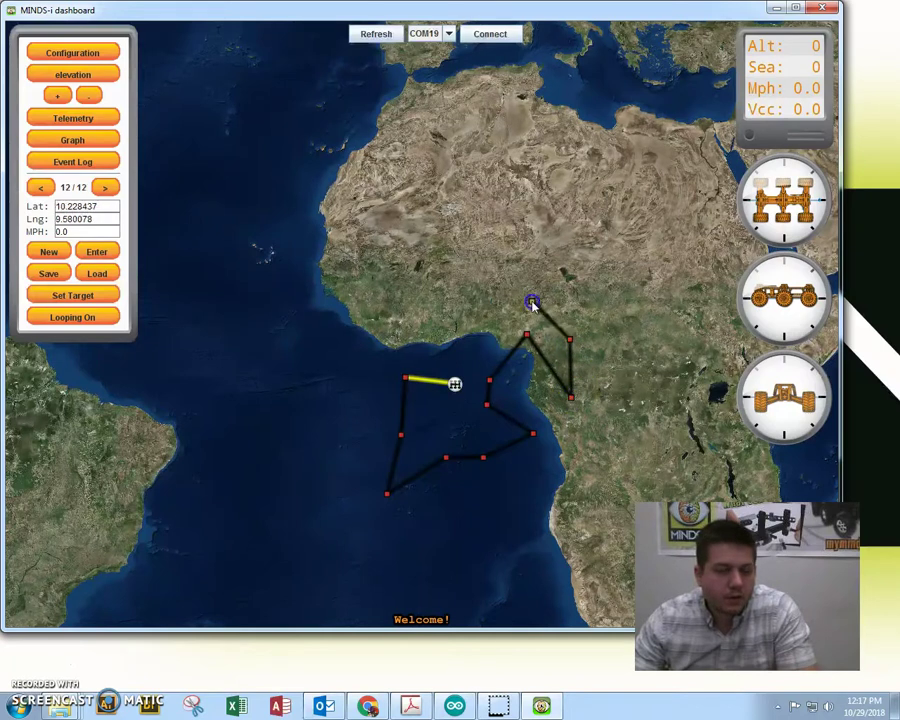
left_click(471, 324)
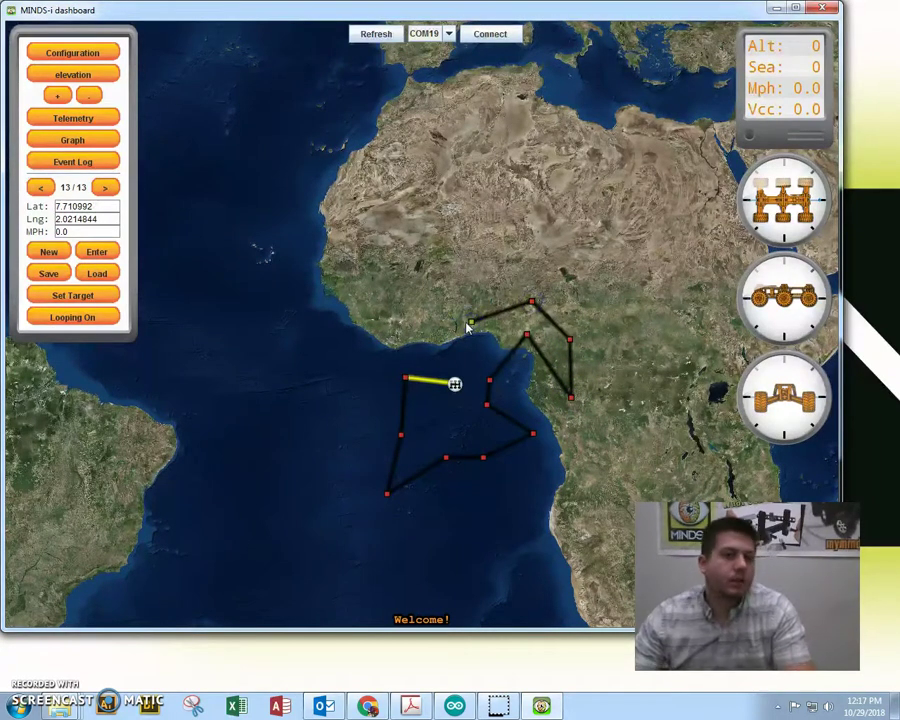